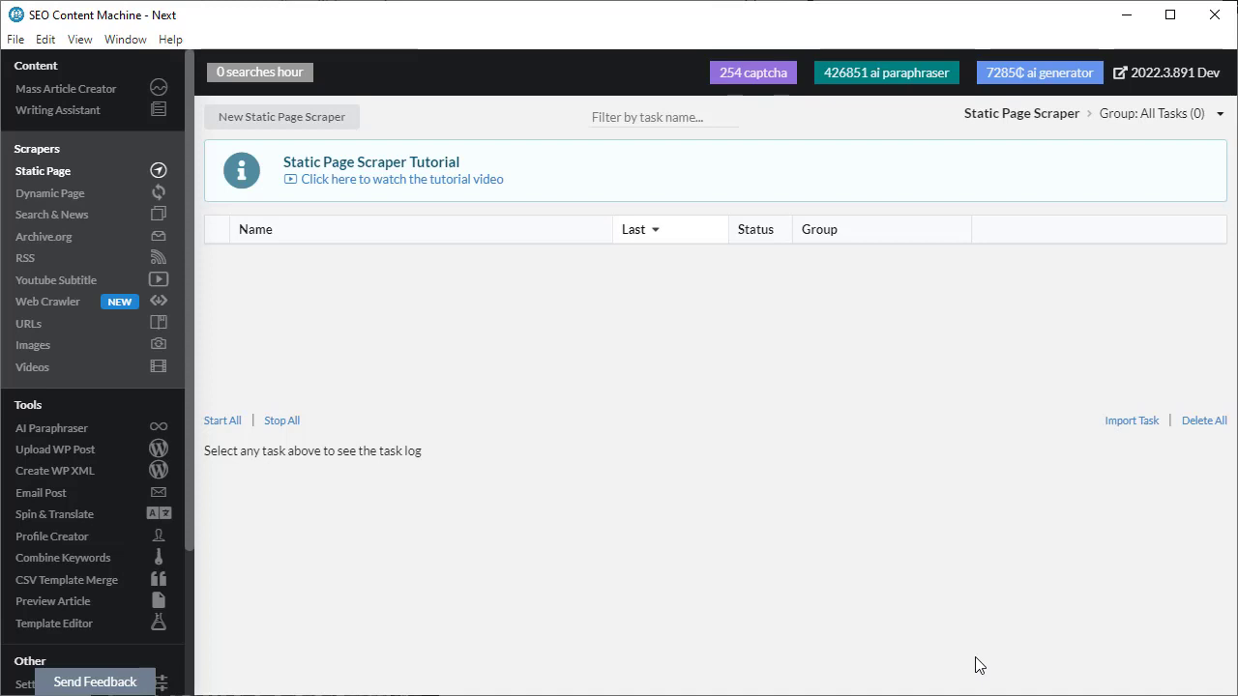
Create Static Page Scraper #1 and review its blank form: save location %project_folder%, filename %url%.txt.
click(83, 198)
click(72, 174)
click(345, 118)
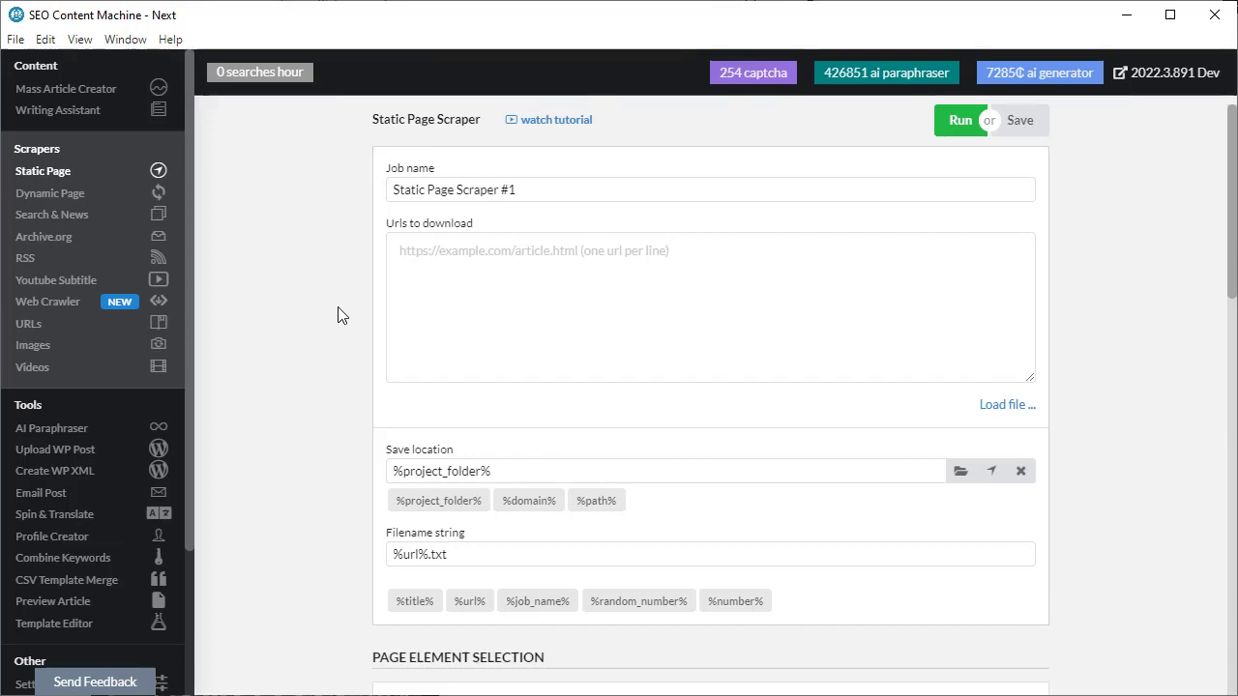
scroll(831, 366, down, 10)
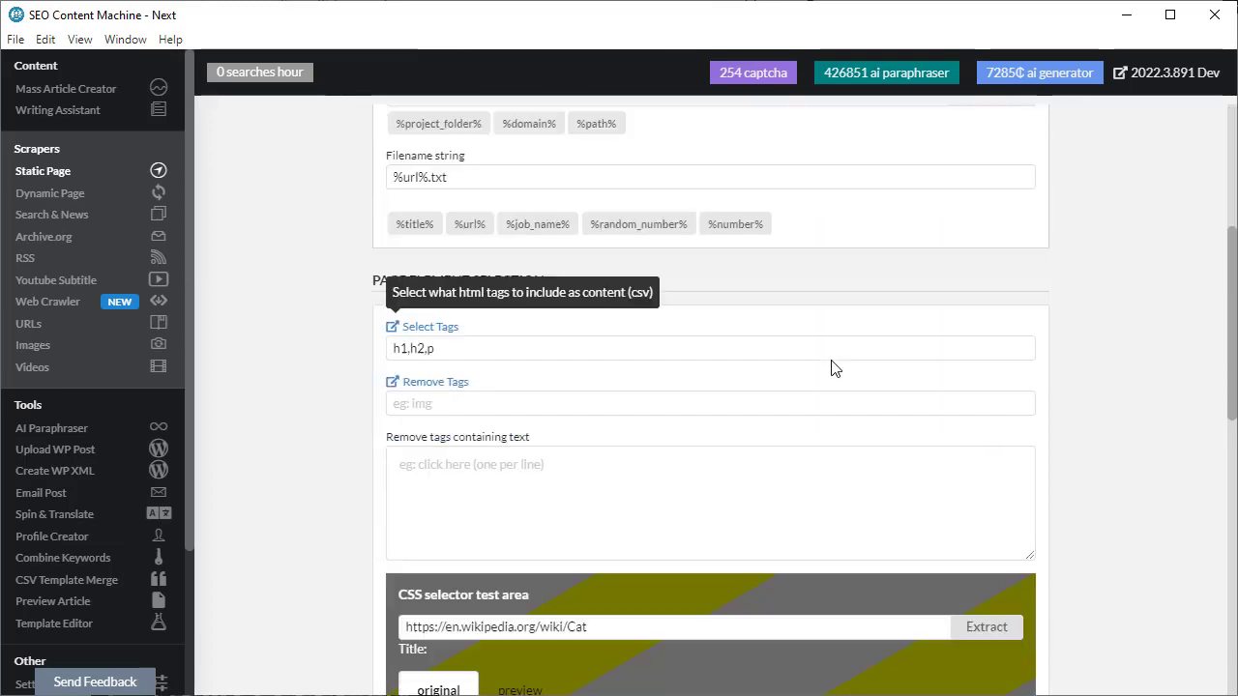
scroll(1125, 527, down, 5)
scroll(1120, 542, up, 15)
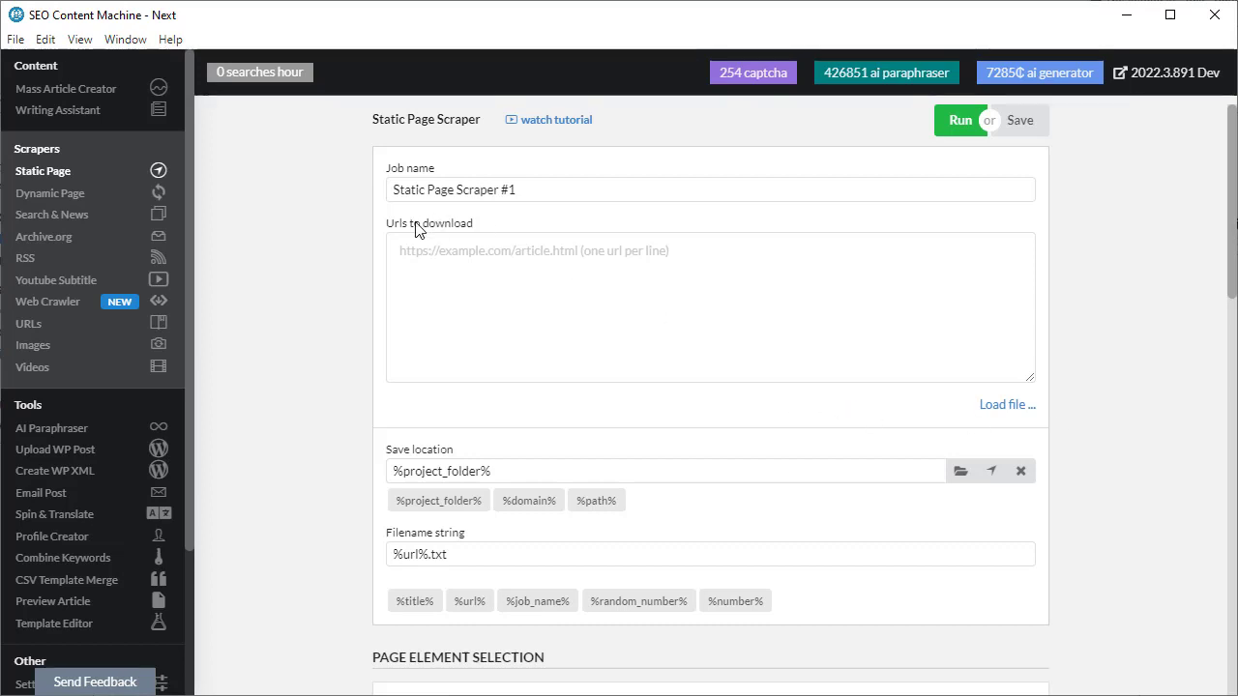
Paste the Wikipedia Australian_Broadcasting_Corporation article URL into Urls to download.
click(537, 265)
text(https://en.wikipedia.org/wiki/Australian_Broadcasting_Corporation)
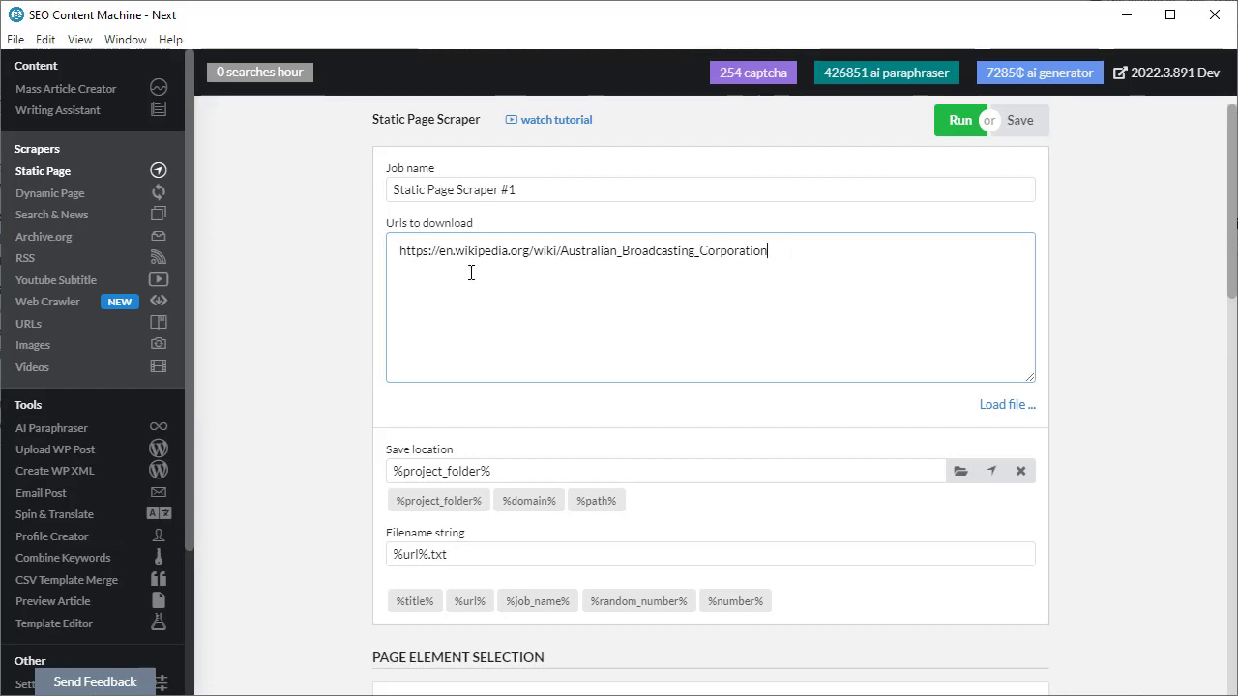
scroll(318, 277, down, 2)
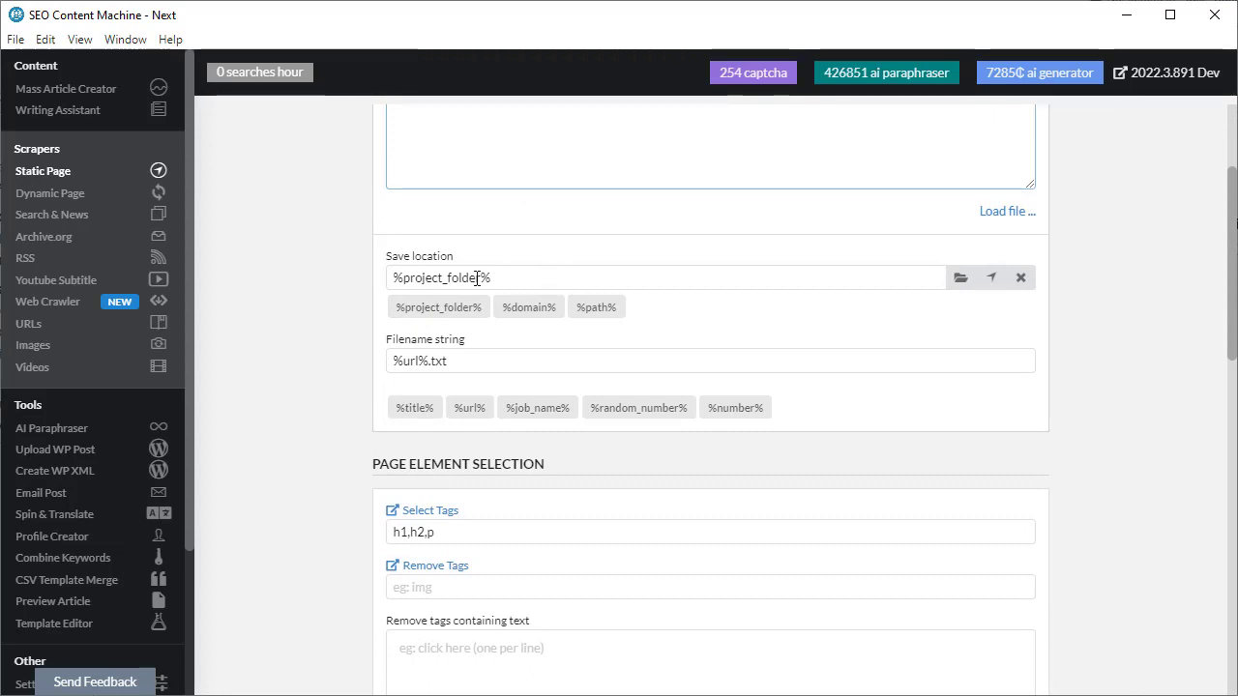
Replace the save location with the %project_folder% macro.
triple_click(445, 278)
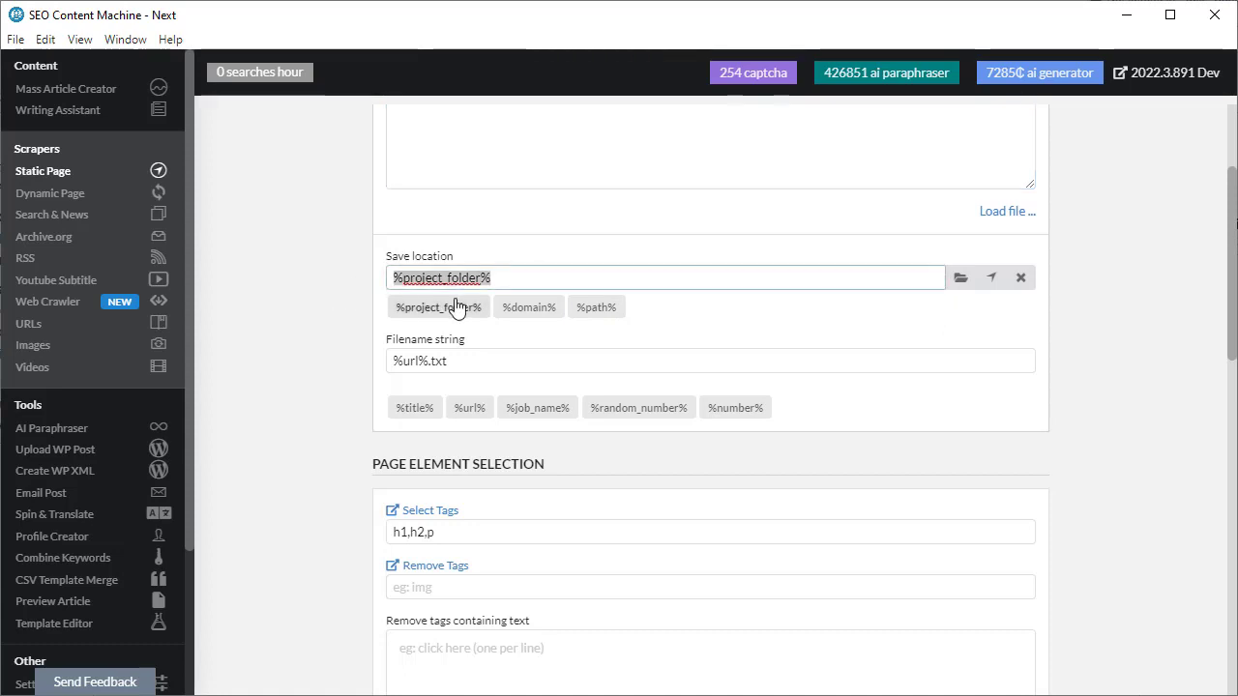
key(BackSpace)
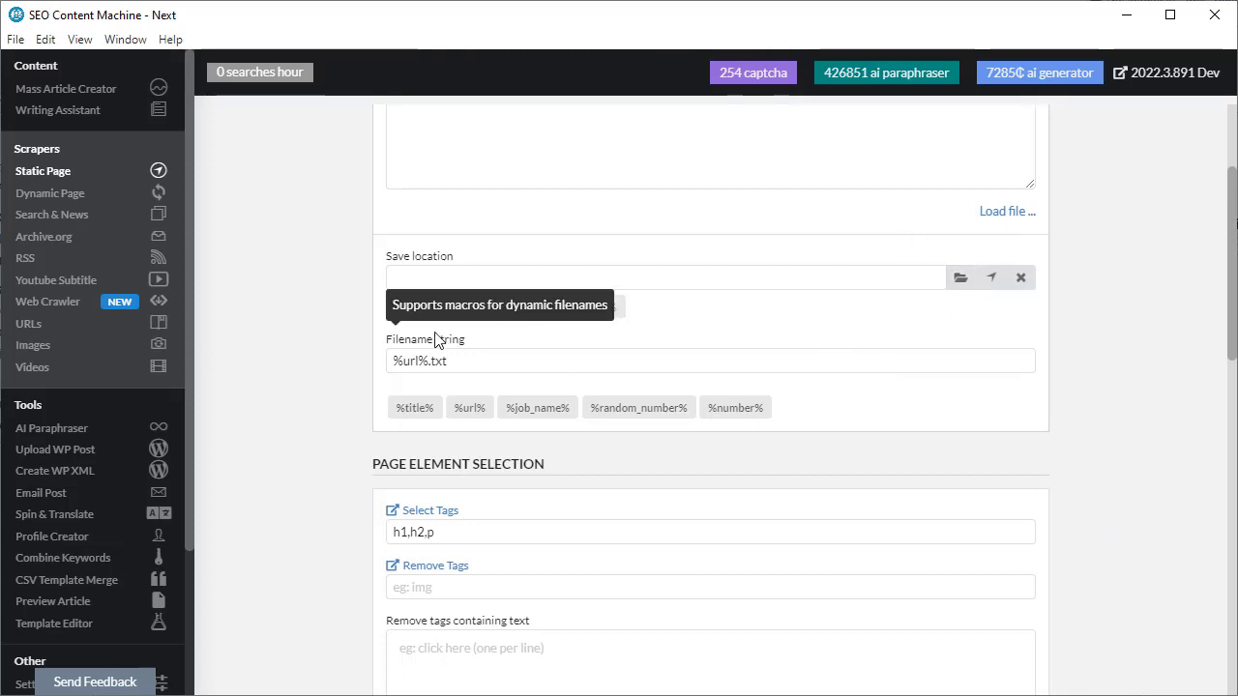
click(428, 307)
right_click(502, 280)
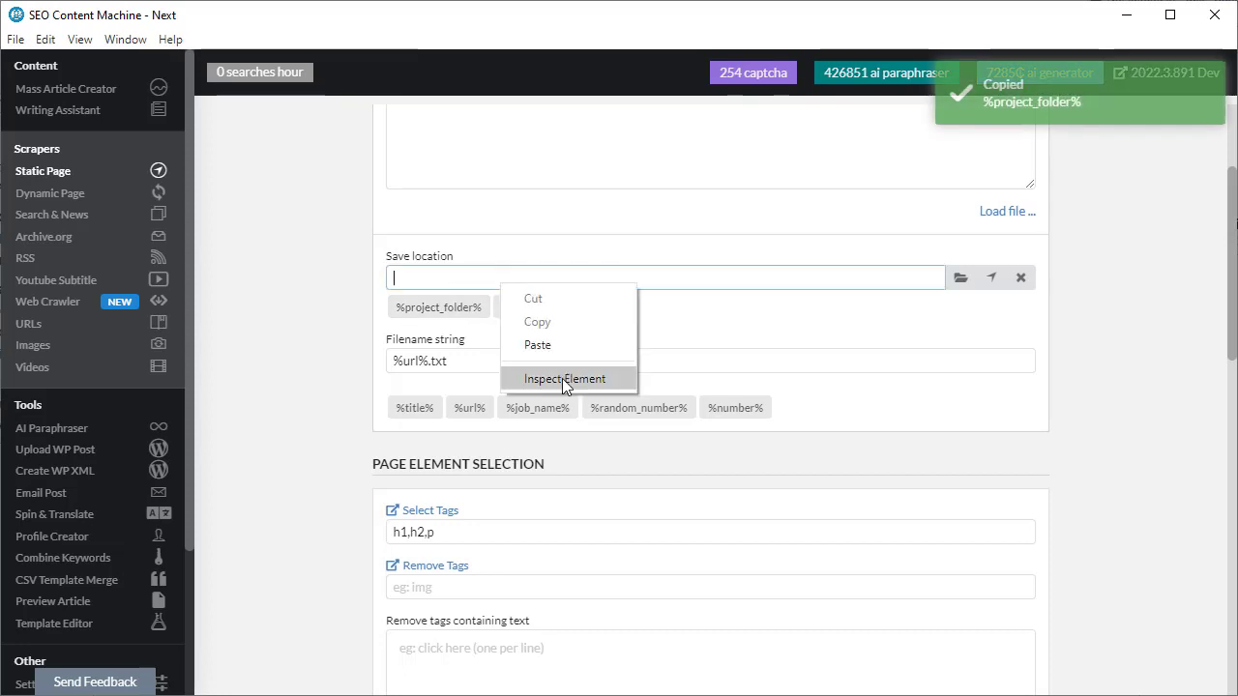
click(524, 346)
click(524, 352)
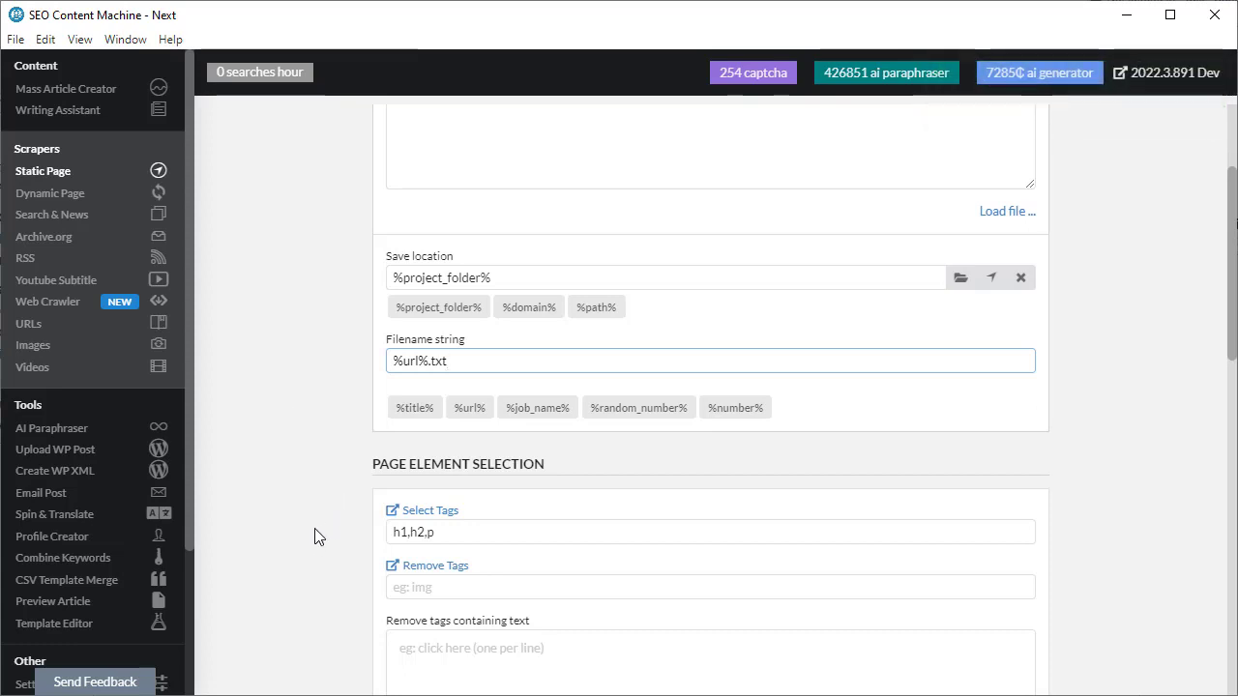
scroll(423, 441, up, 2)
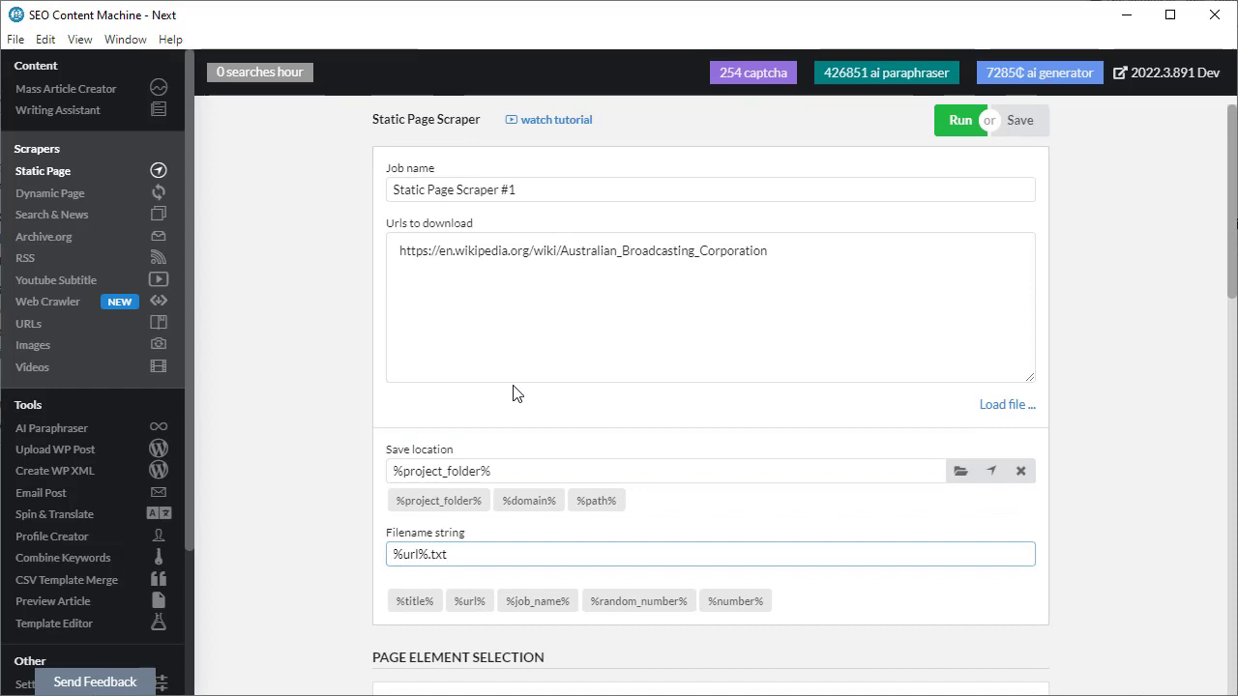
drag(566, 253, 857, 268)
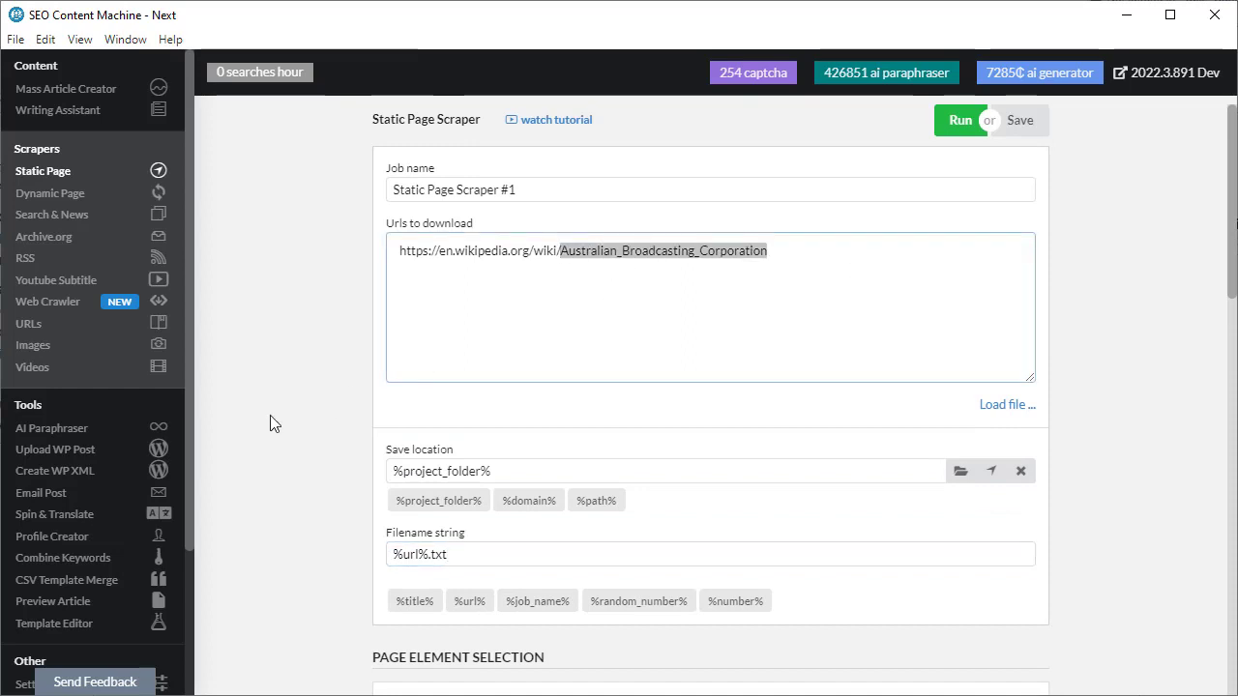
scroll(270, 416, down, 2)
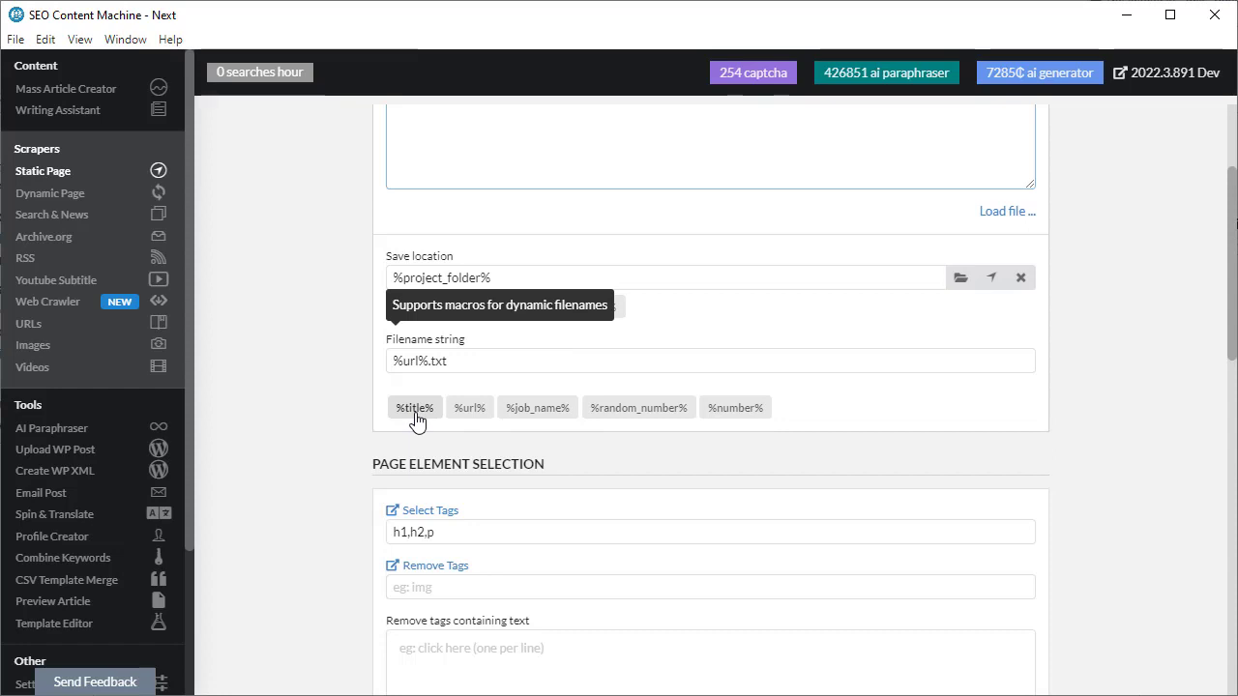
scroll(377, 455, up, 2)
drag(547, 191, 348, 190)
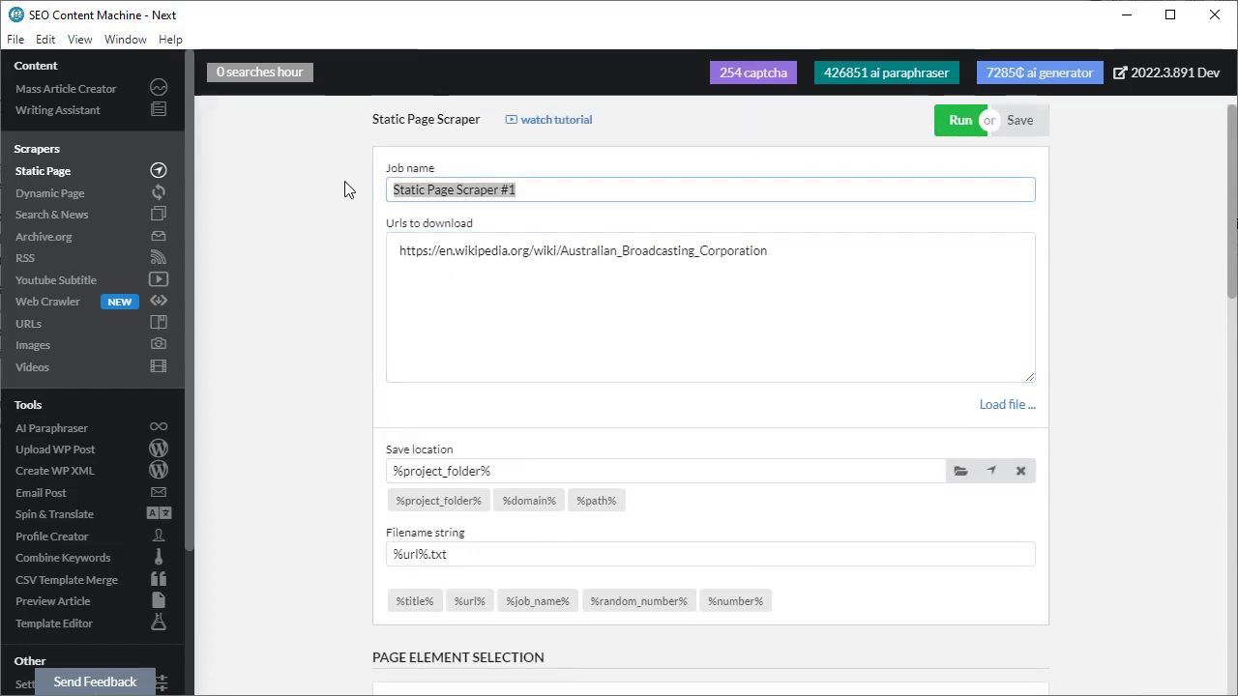
scroll(389, 432, down, 2)
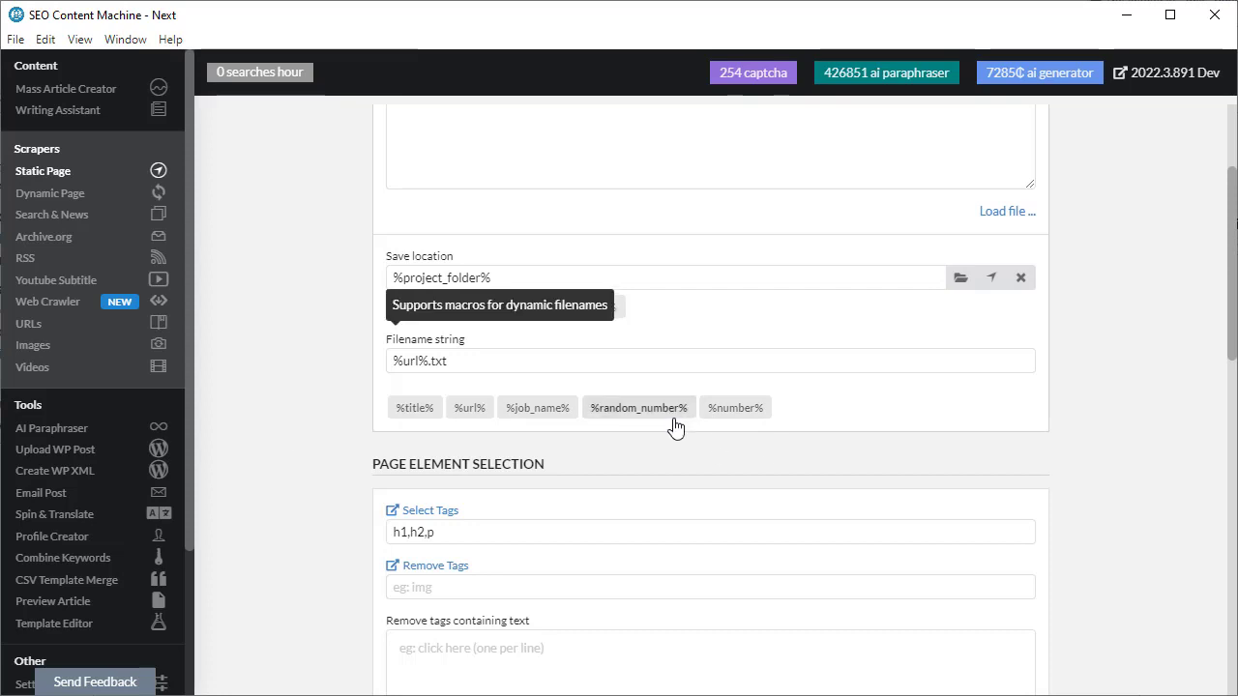
scroll(340, 489, up, 2)
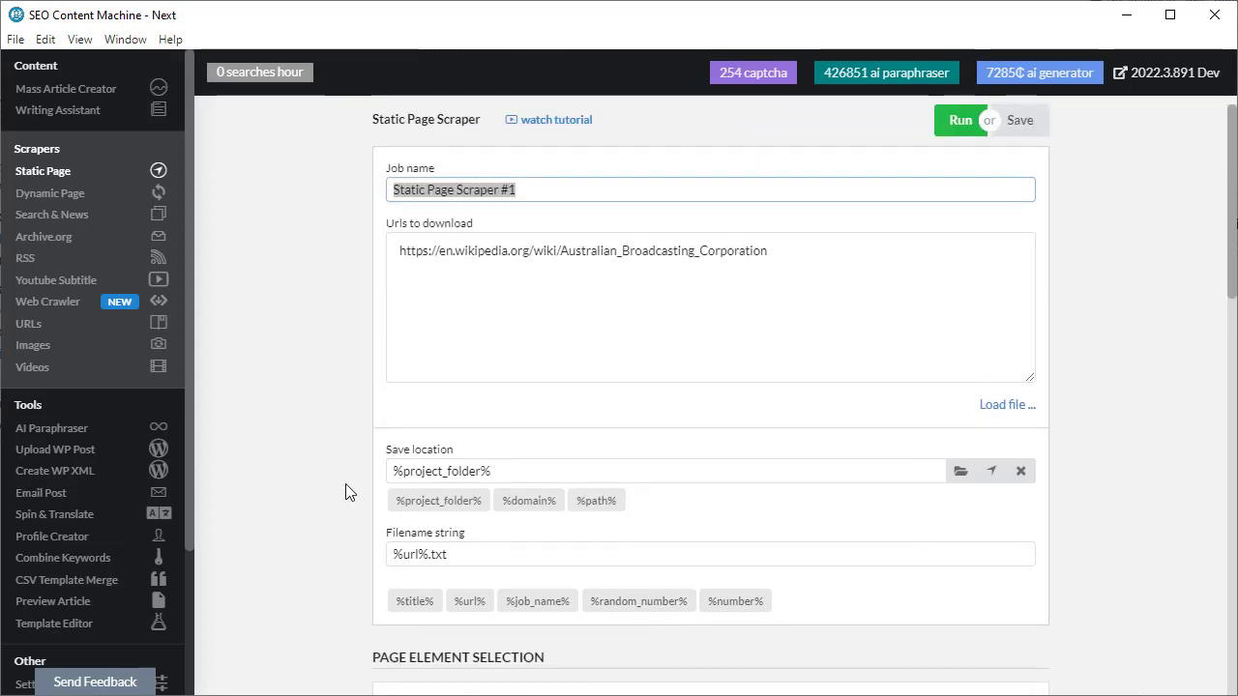
scroll(346, 497, down, 2)
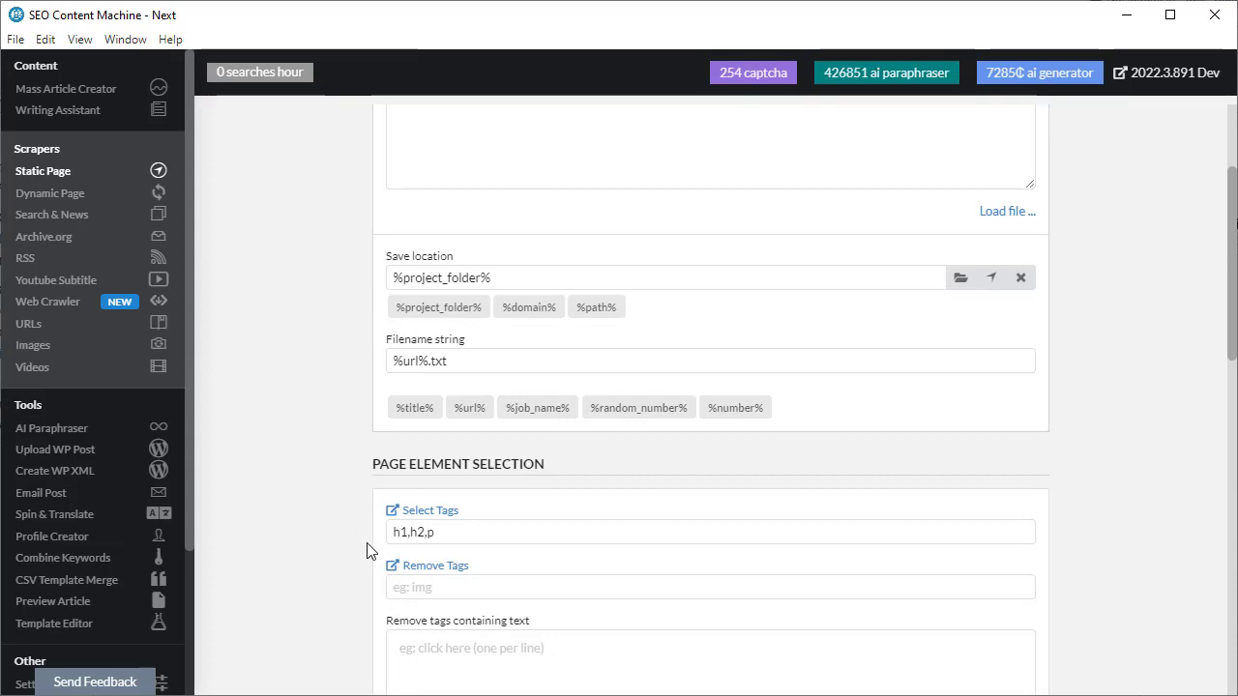
scroll(329, 455, down, 2)
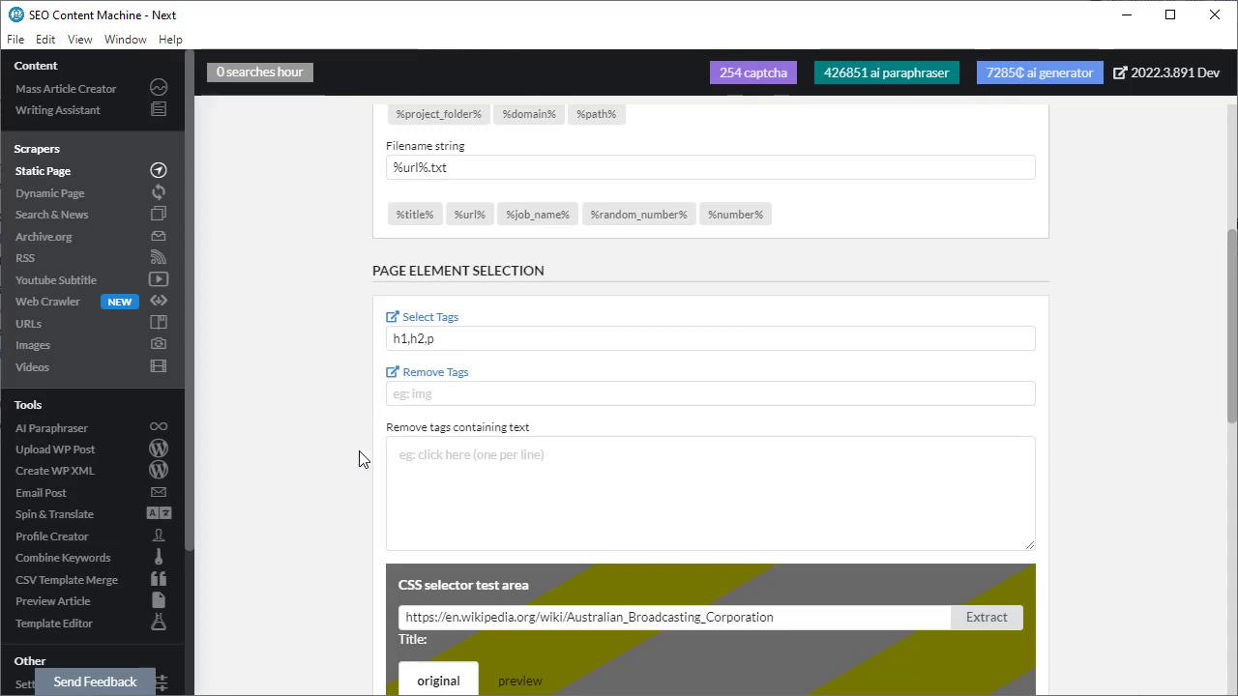
Select the Wikipedia URL and test-extract the page with the h1,h2,p tags.
scroll(334, 367, up, 4)
click(689, 255)
key(ctrl+a)
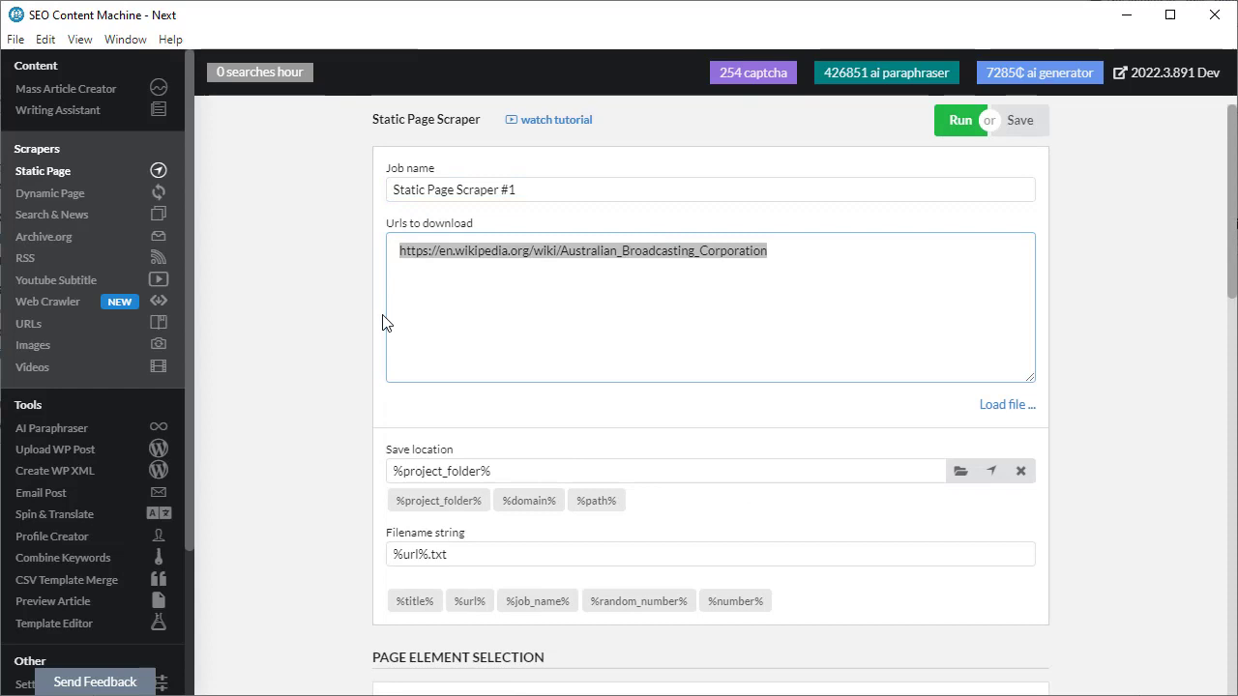
scroll(345, 326, down, 4)
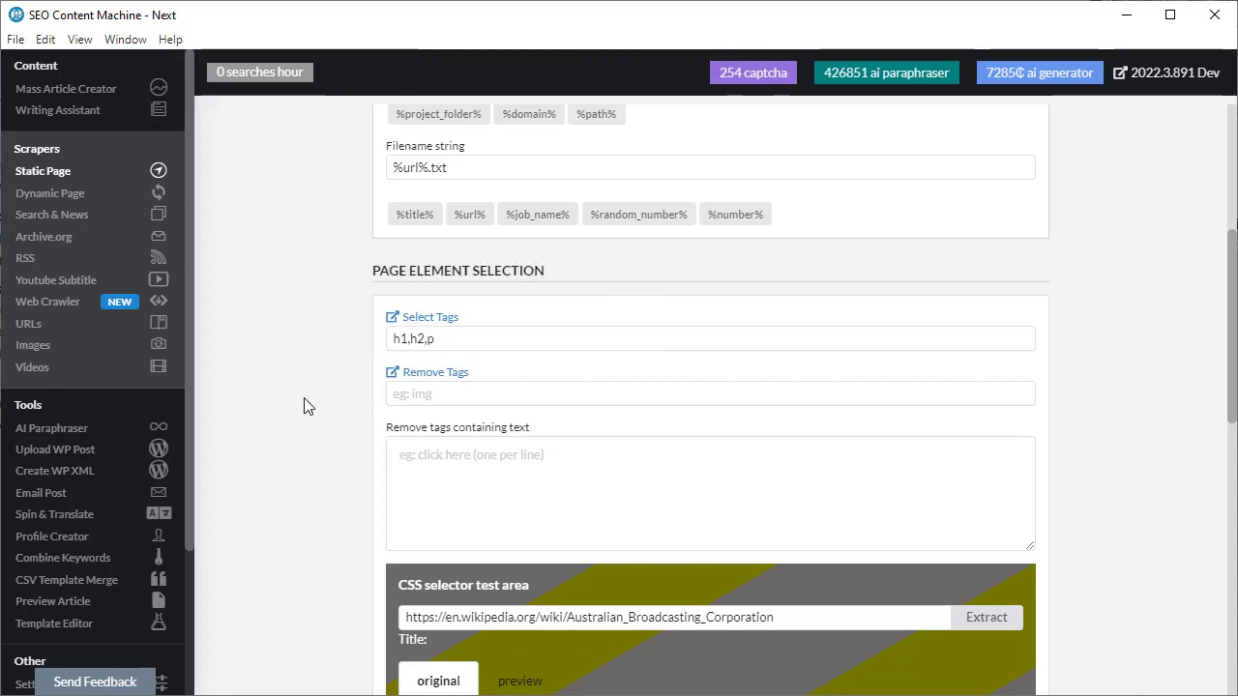
scroll(358, 387, down, 2)
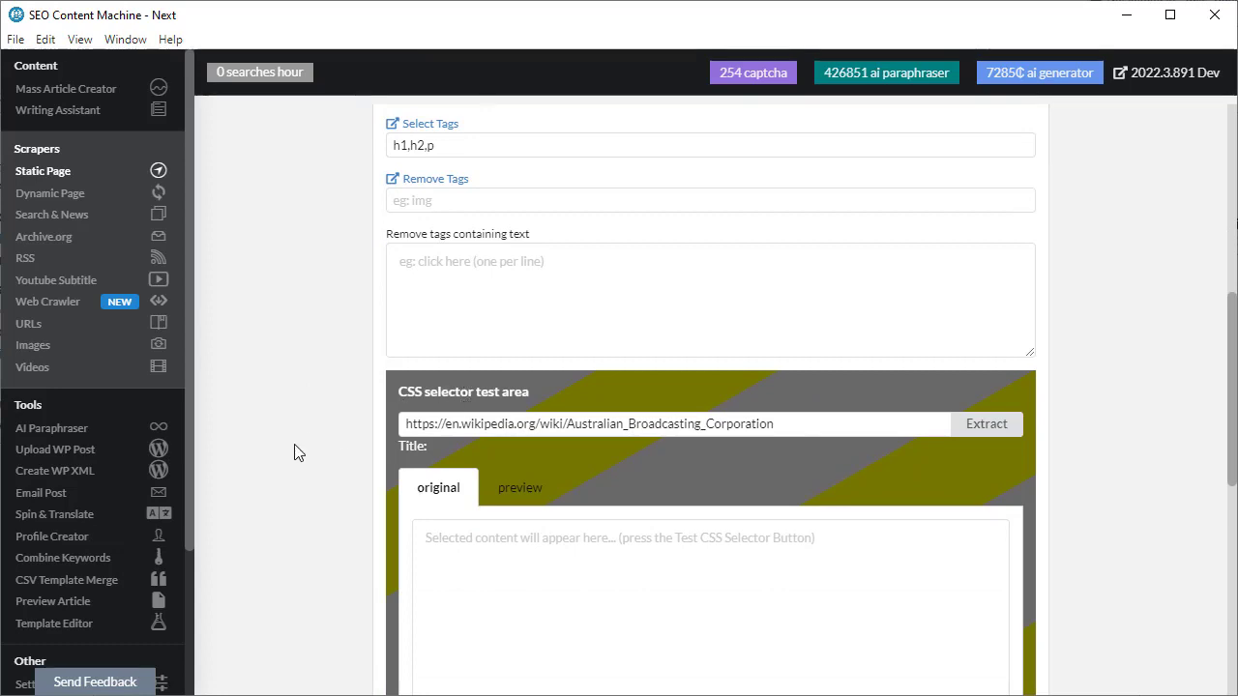
scroll(297, 425, down, 2)
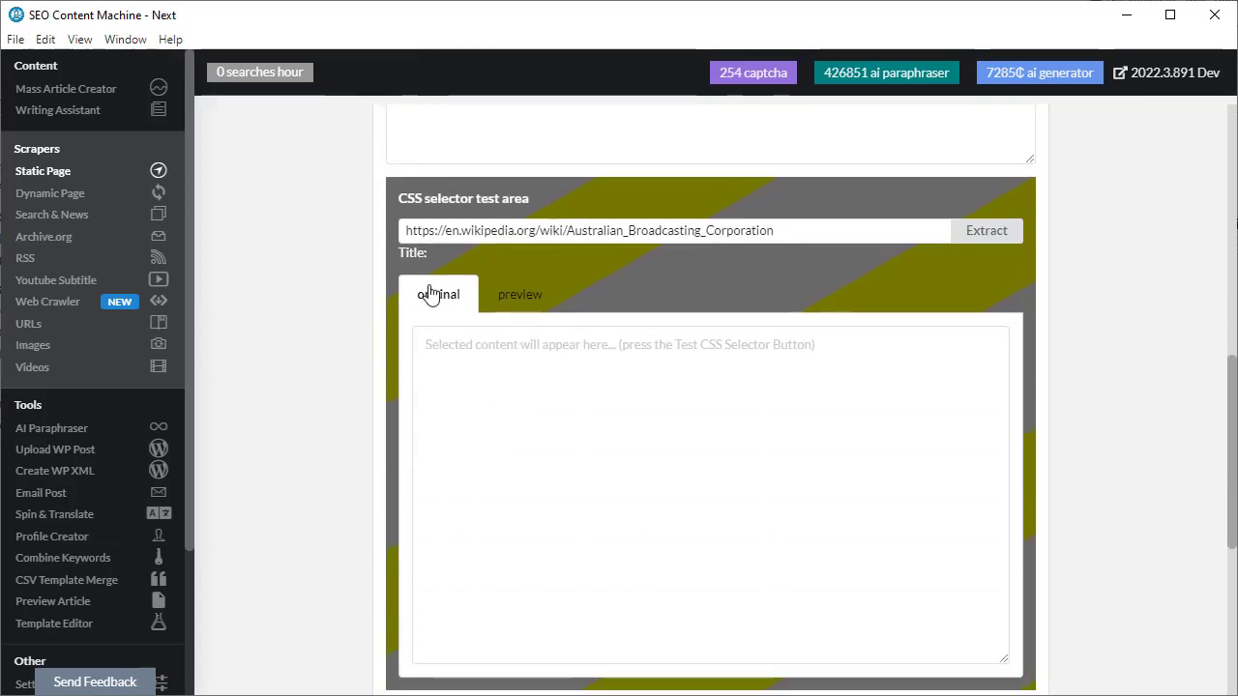
click(986, 231)
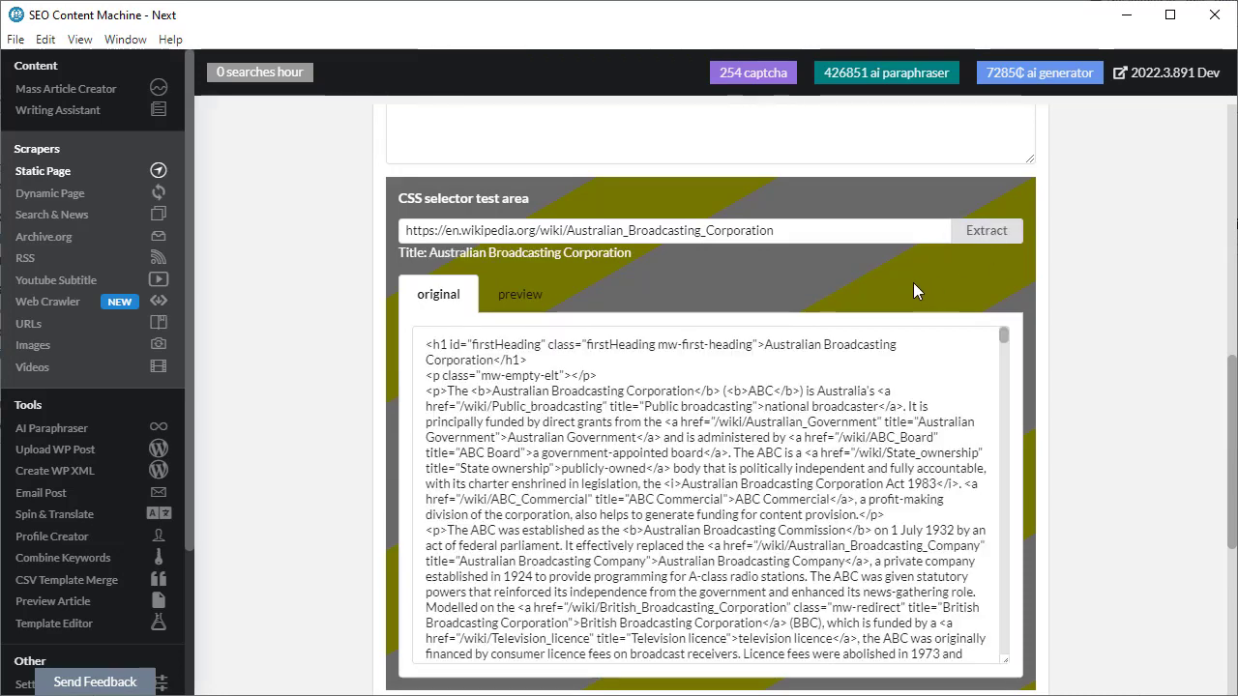
Inspect the extracted h2 and paragraph HTML, then view it as a rendered article preview.
drag(1007, 330, 1047, 655)
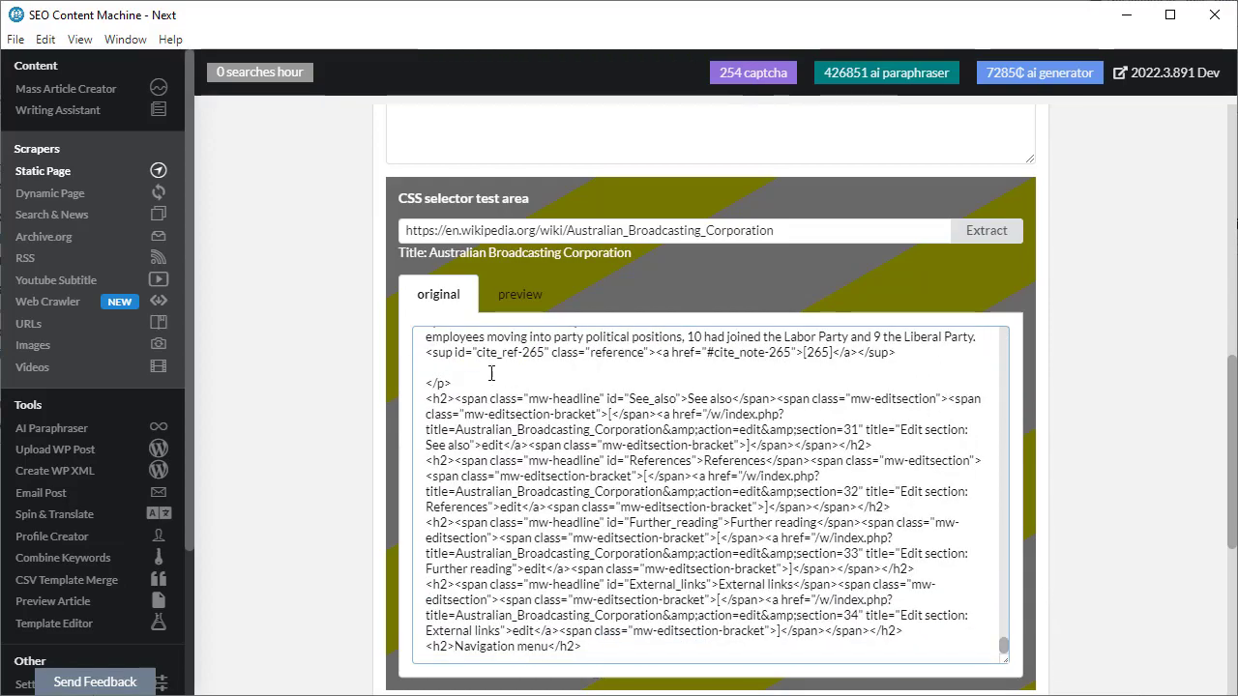
drag(426, 398, 454, 398)
drag(1003, 646, 992, 311)
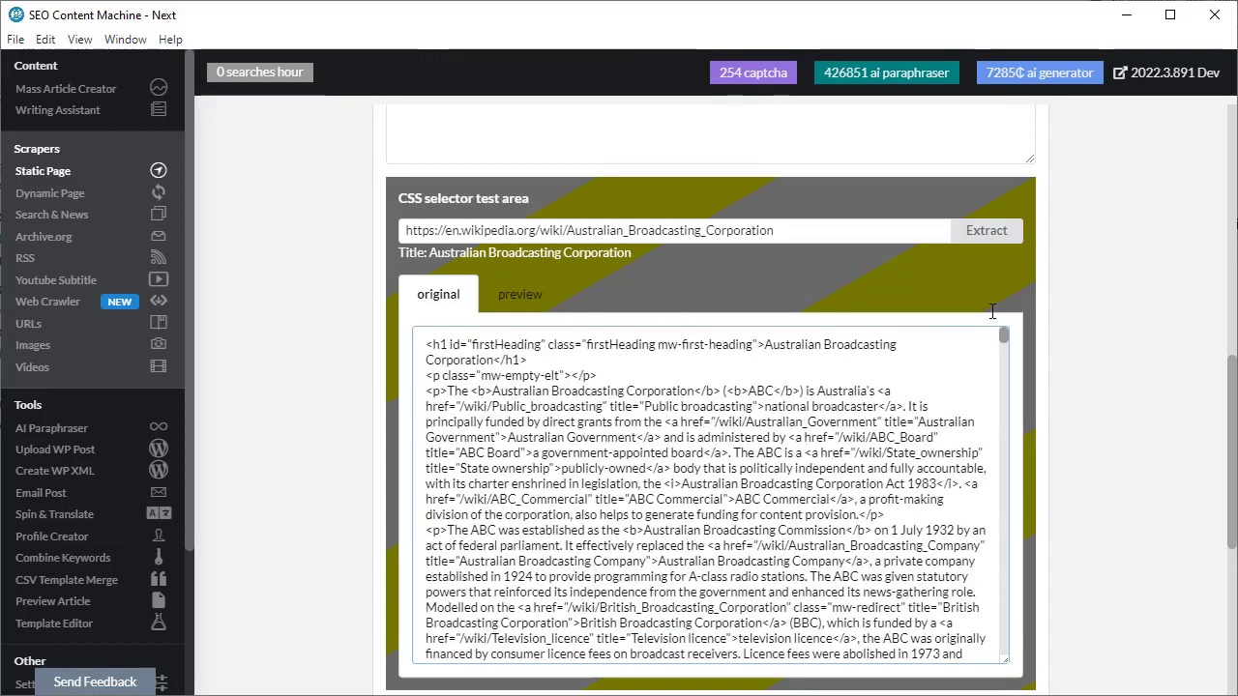
drag(453, 346, 497, 346)
drag(425, 375, 530, 391)
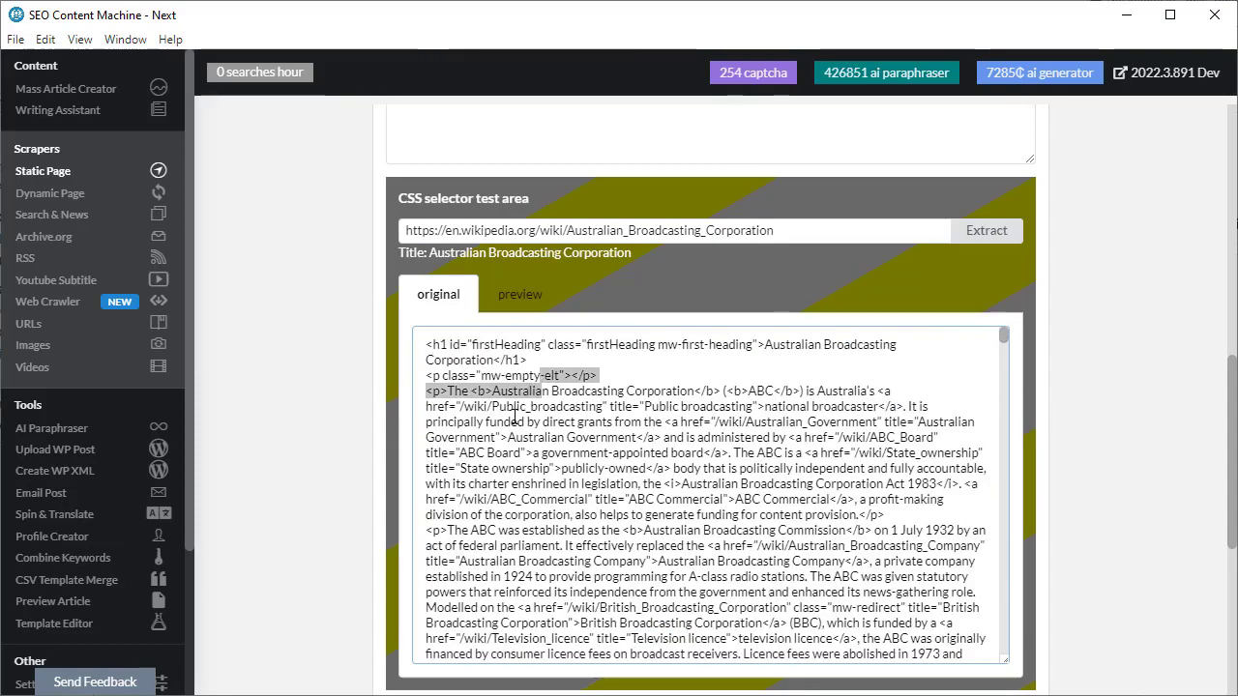
click(515, 416)
click(520, 308)
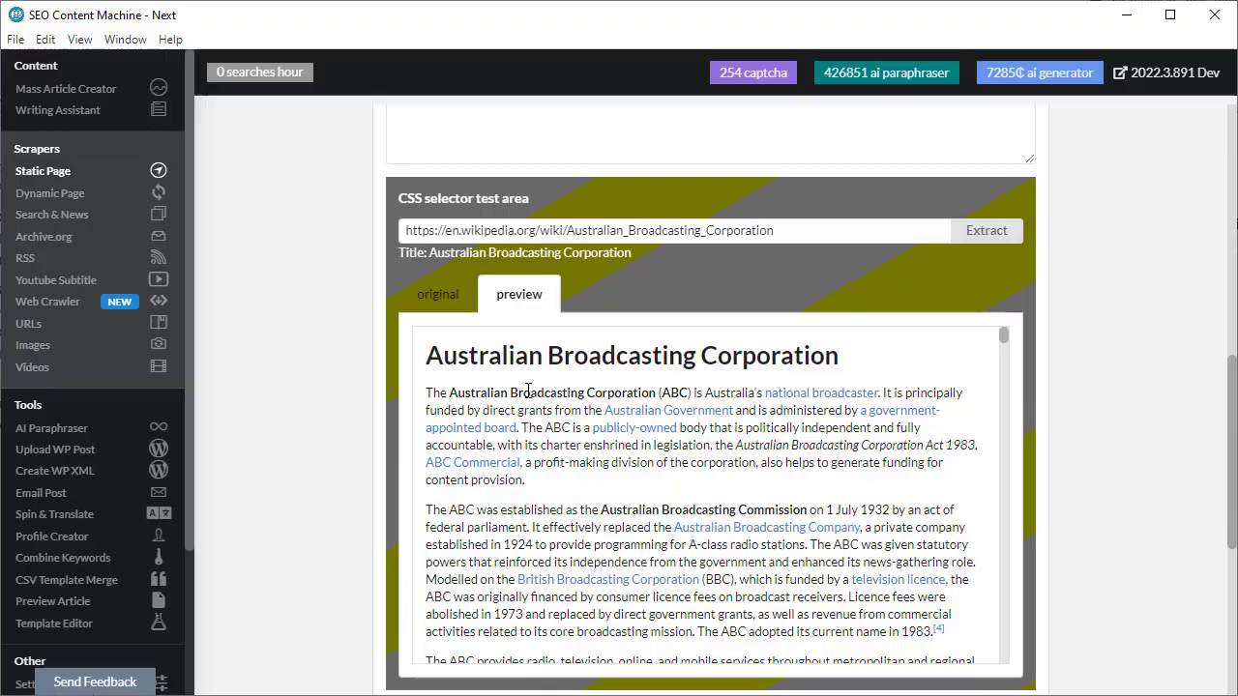
drag(1003, 334, 1096, 332)
Turn on HTML to Text conversion for the scraped content.
scroll(1095, 333, down, 3)
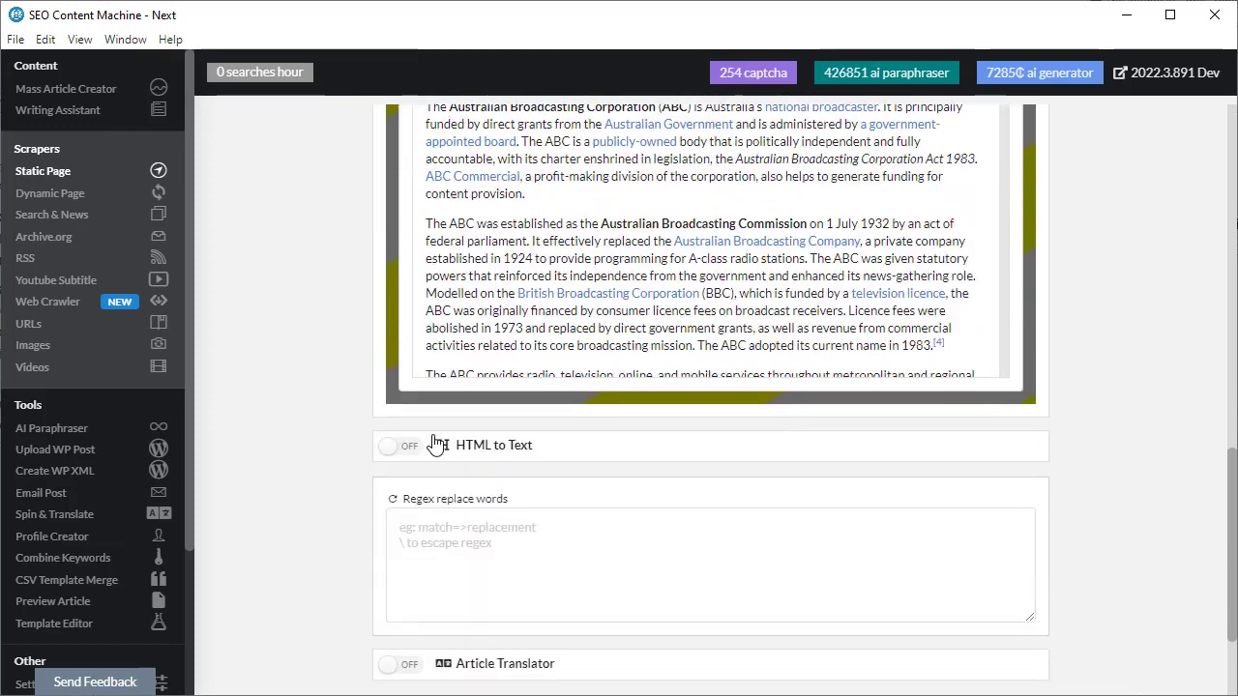
click(407, 450)
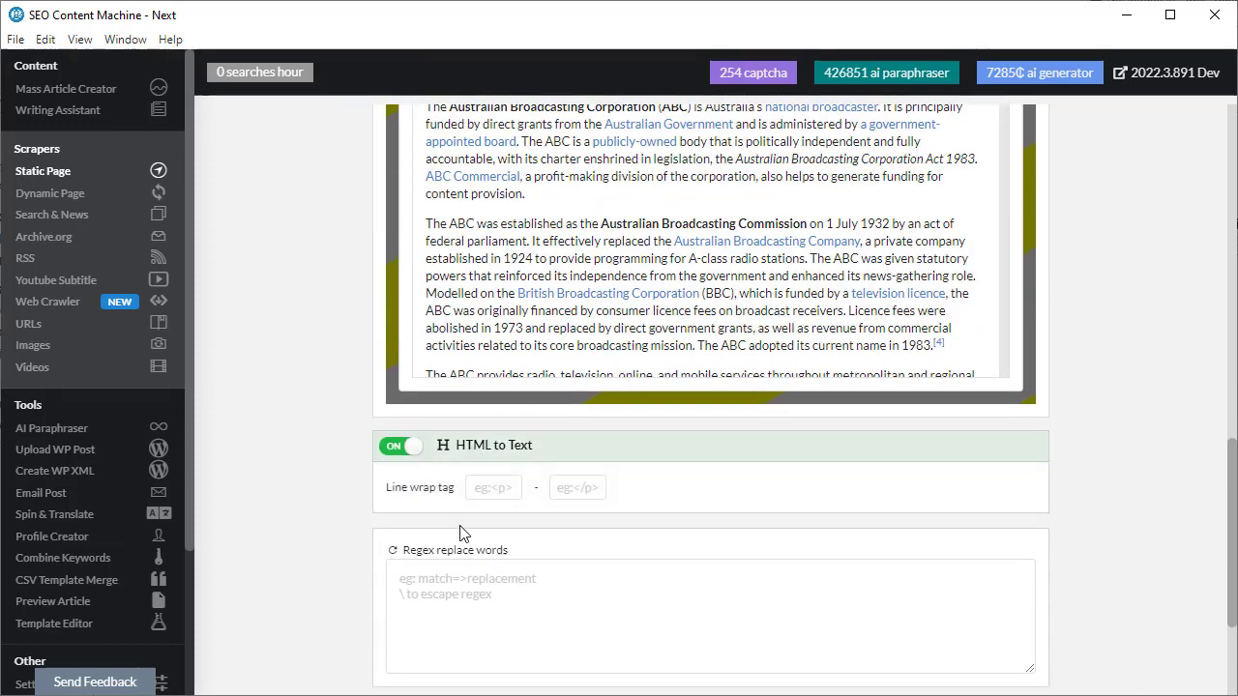
click(493, 488)
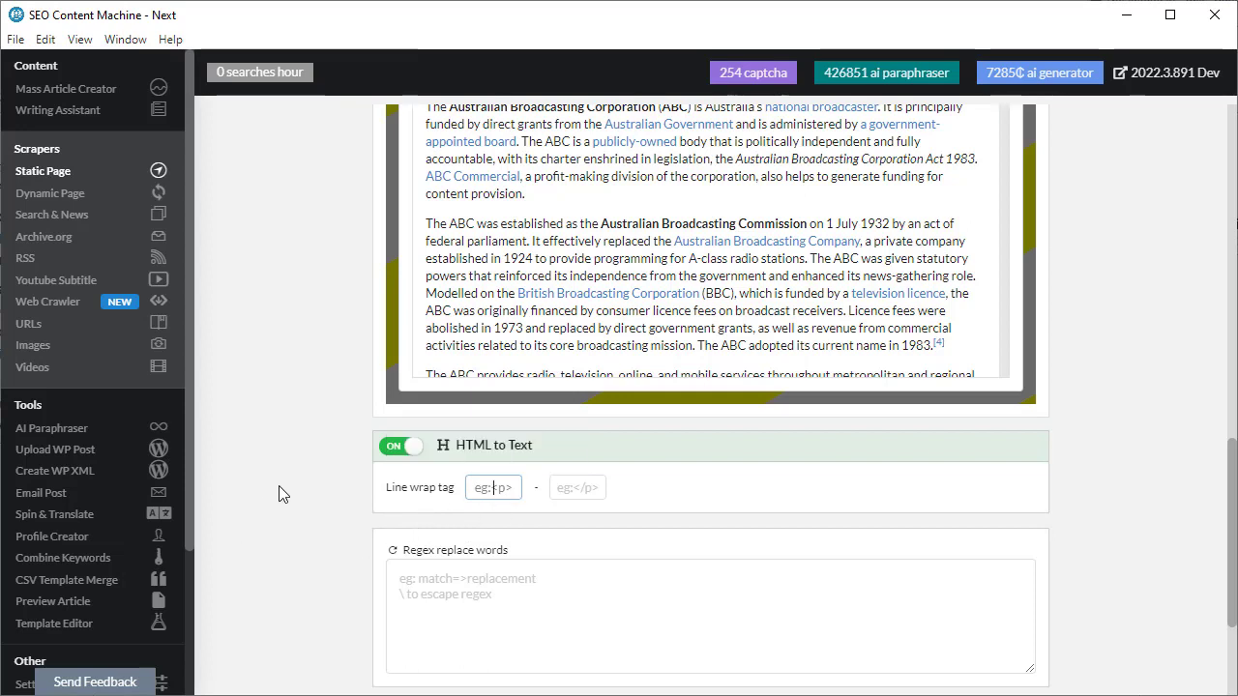
scroll(276, 472, down, 2)
key(Tab)
key(Tab)
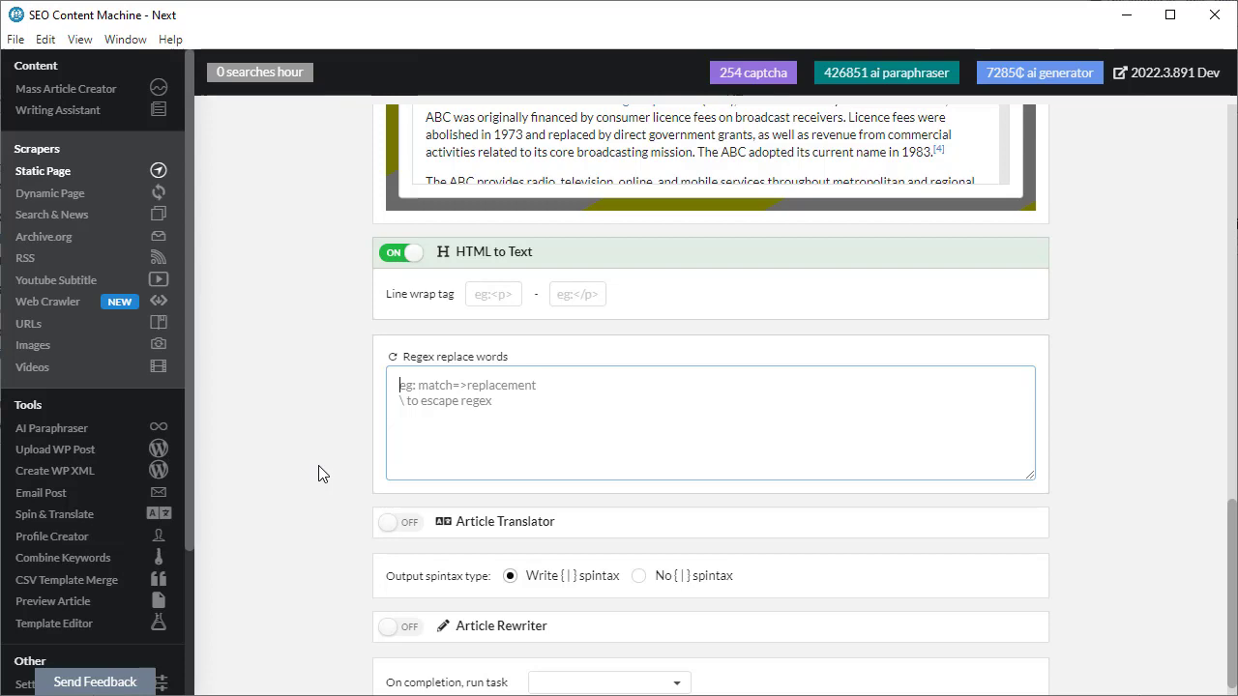
scroll(324, 479, up, 2)
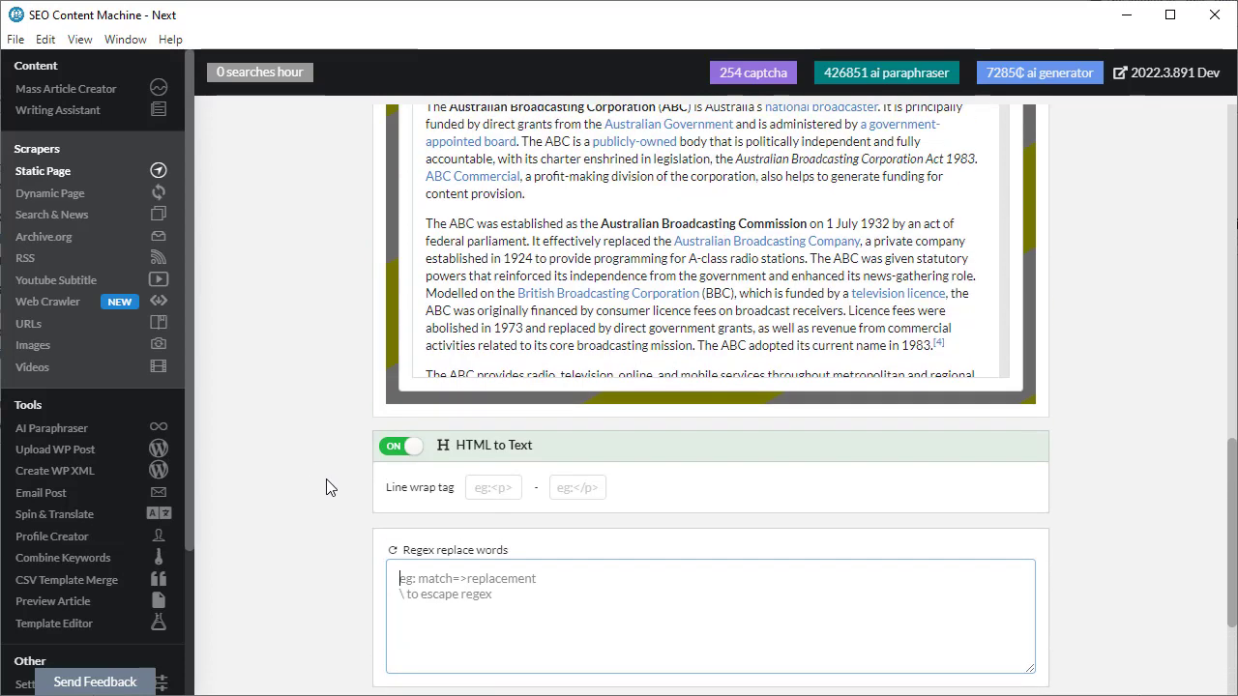
Add the regex replace rule ABC=>CBA, copying ABC from the article preview.
double_click(462, 227)
right_click(461, 232)
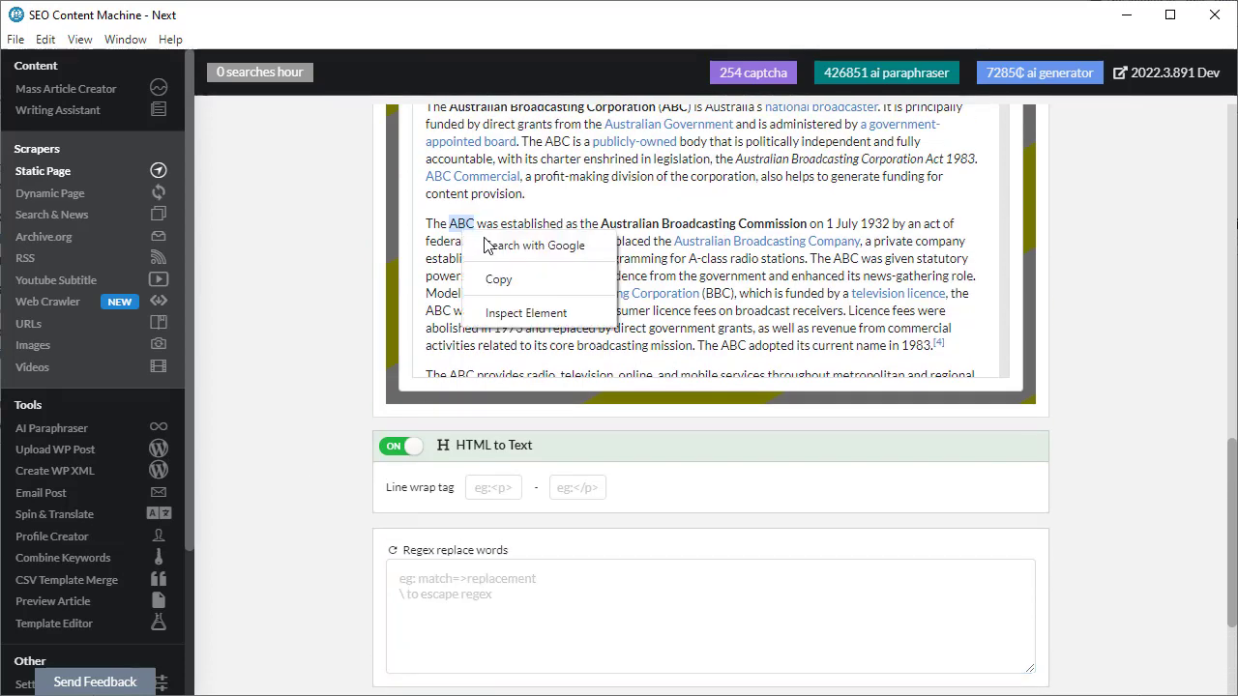
click(501, 279)
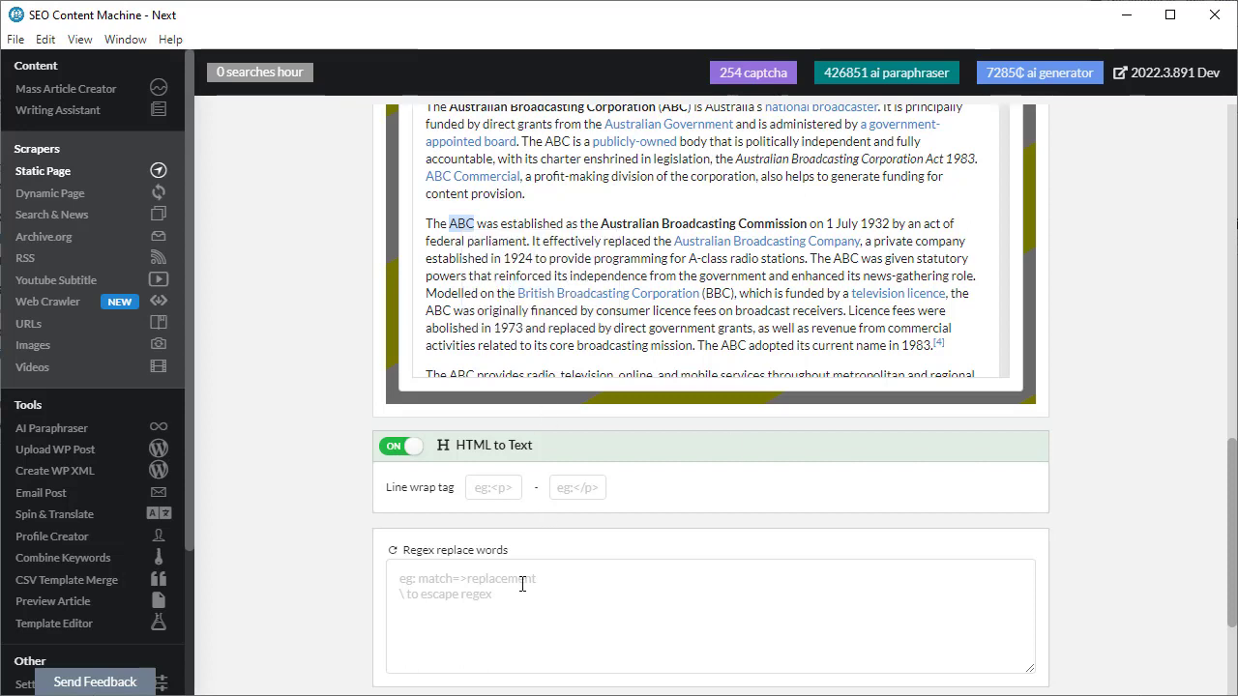
right_click(522, 582)
click(547, 634)
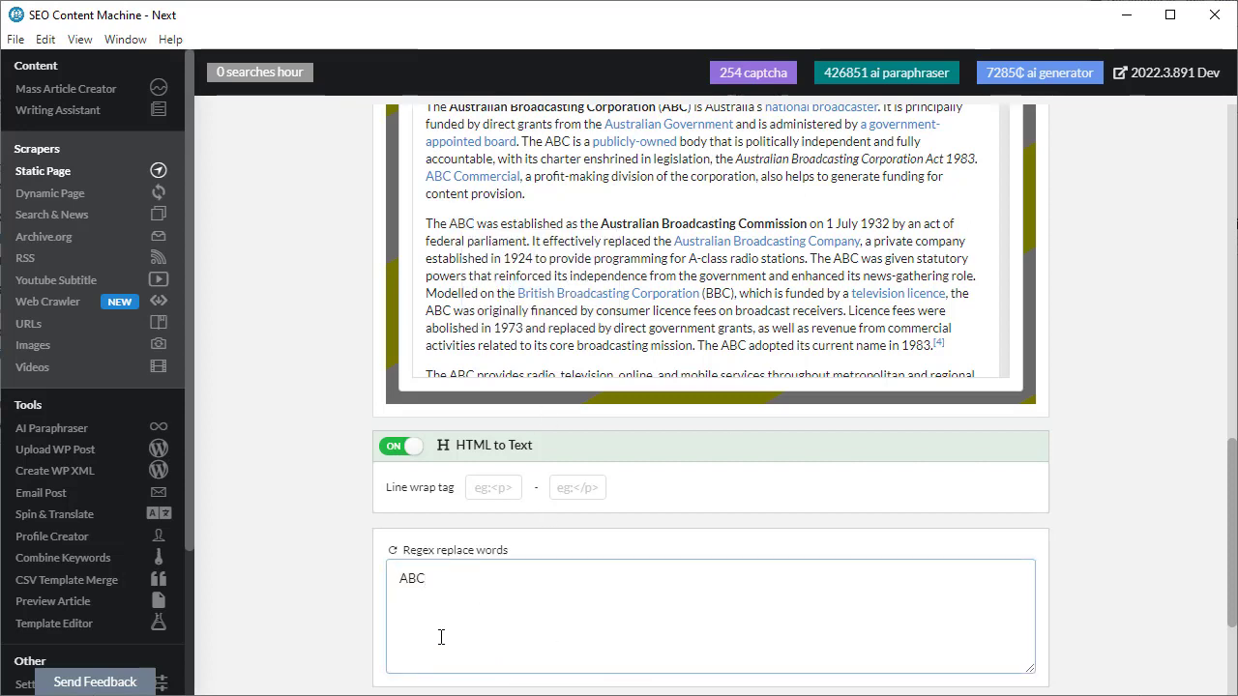
text(=>CBA)
Toggle Article Translator and Article Rewriter on, then back off.
scroll(290, 483, down, 5)
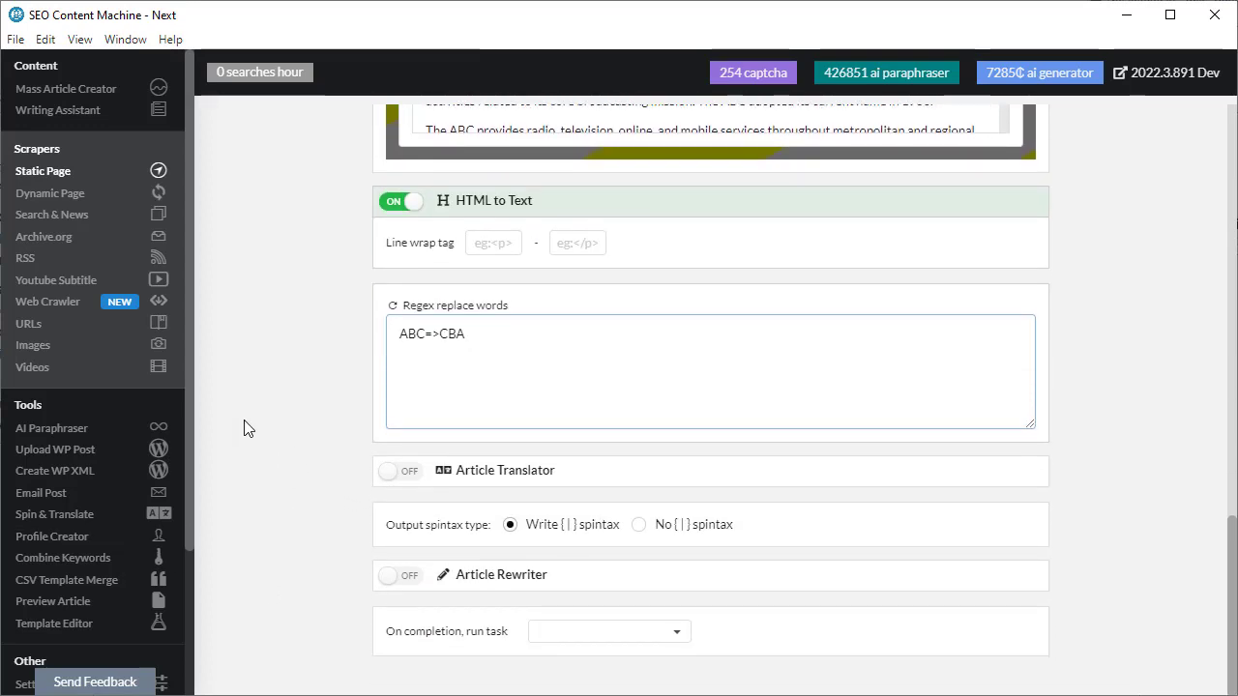
click(392, 471)
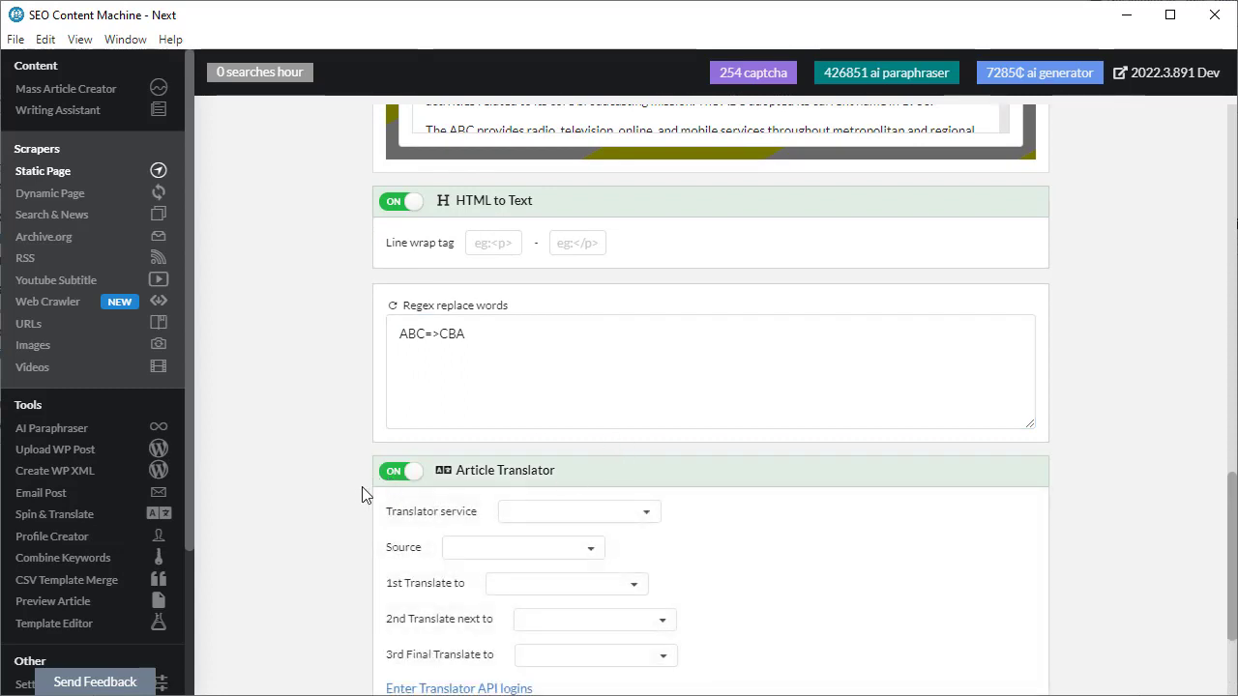
click(395, 472)
click(426, 578)
scroll(432, 590, down, 3)
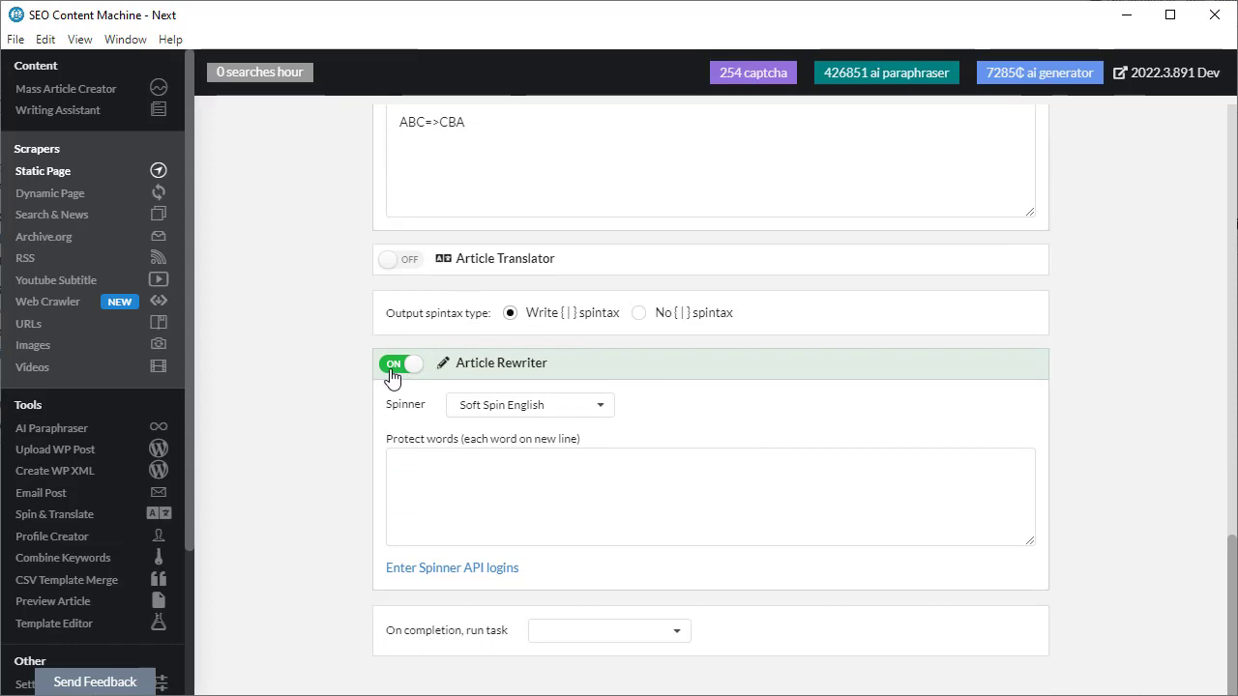
click(396, 367)
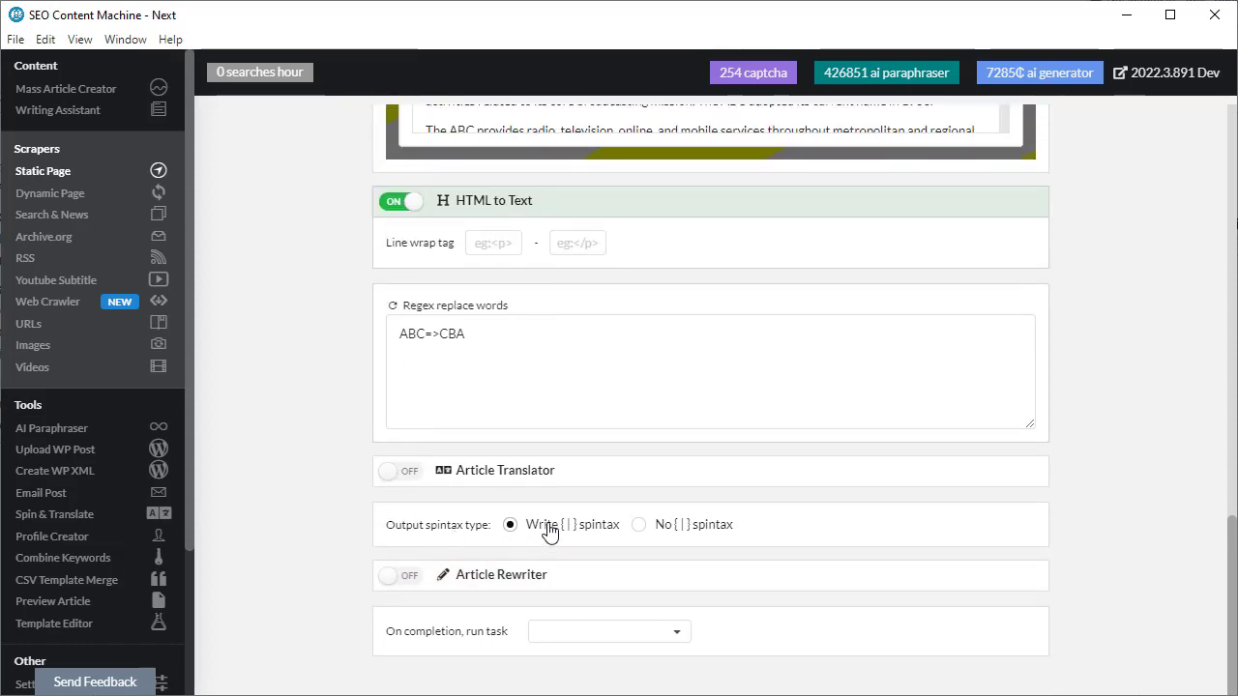
Switch output to no spintax and back to Write {|} spintax, then show the On completion task list.
click(687, 533)
click(592, 527)
click(675, 633)
drag(691, 572, 688, 556)
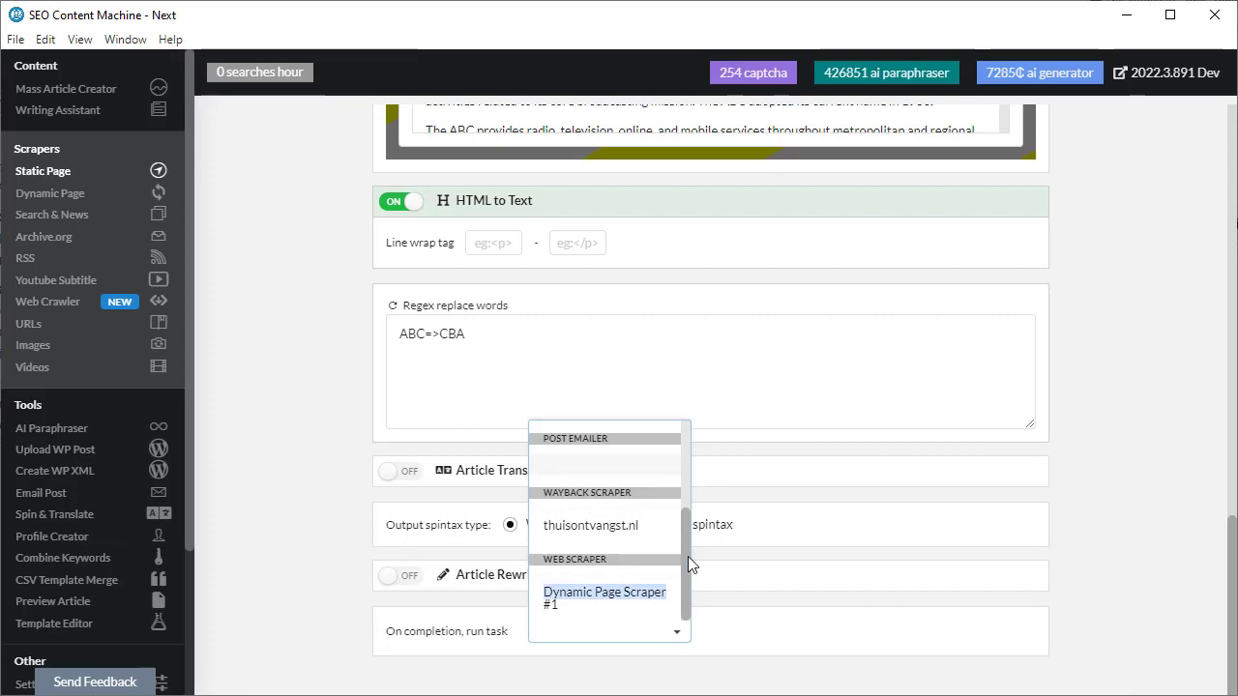
scroll(671, 550, up, 4)
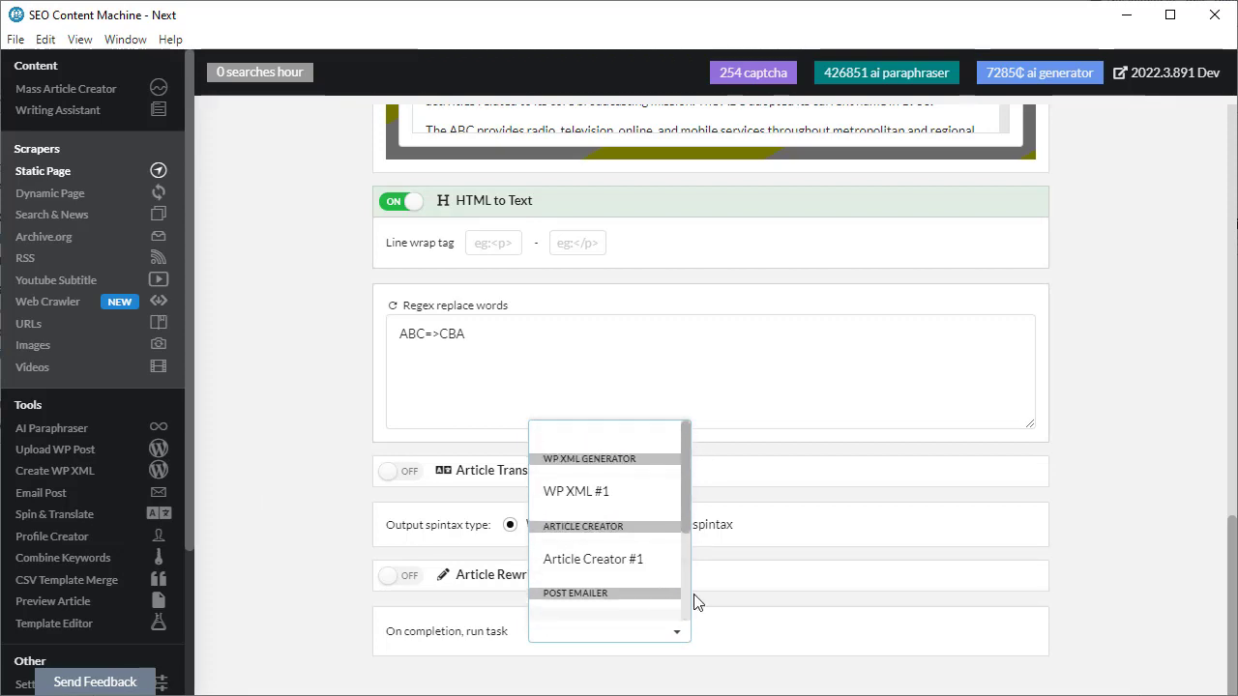
scroll(744, 599, up, 3)
scroll(783, 619, down, 4)
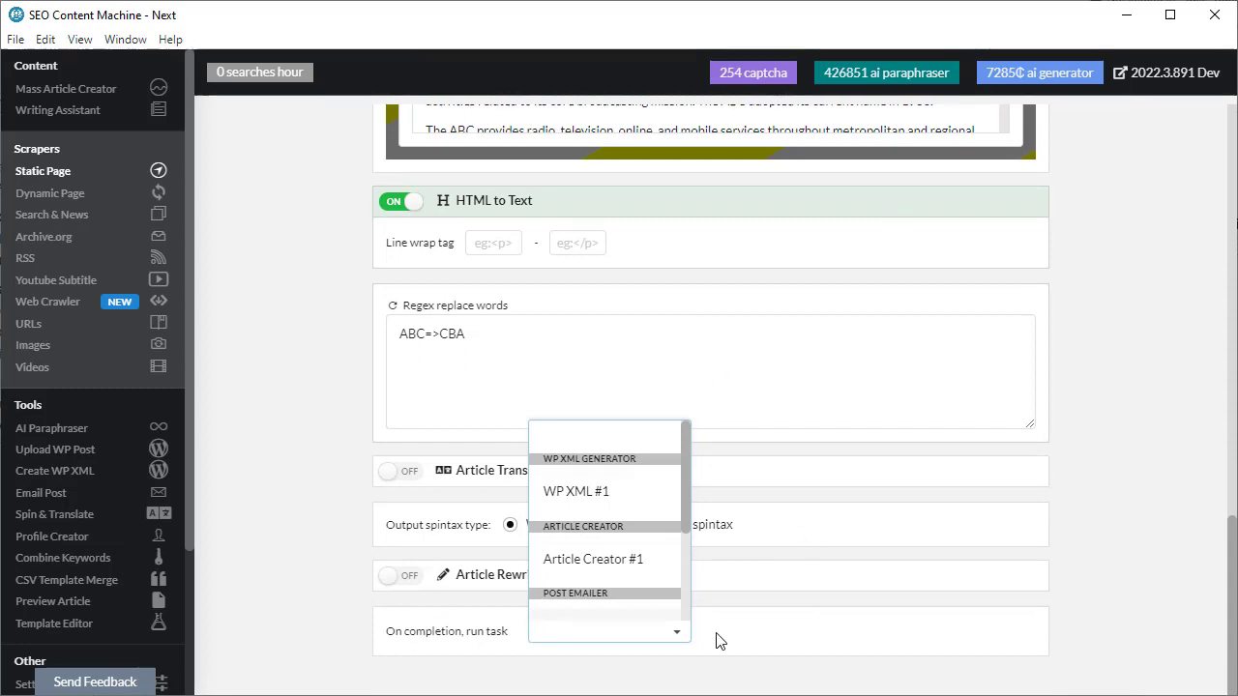
click(591, 493)
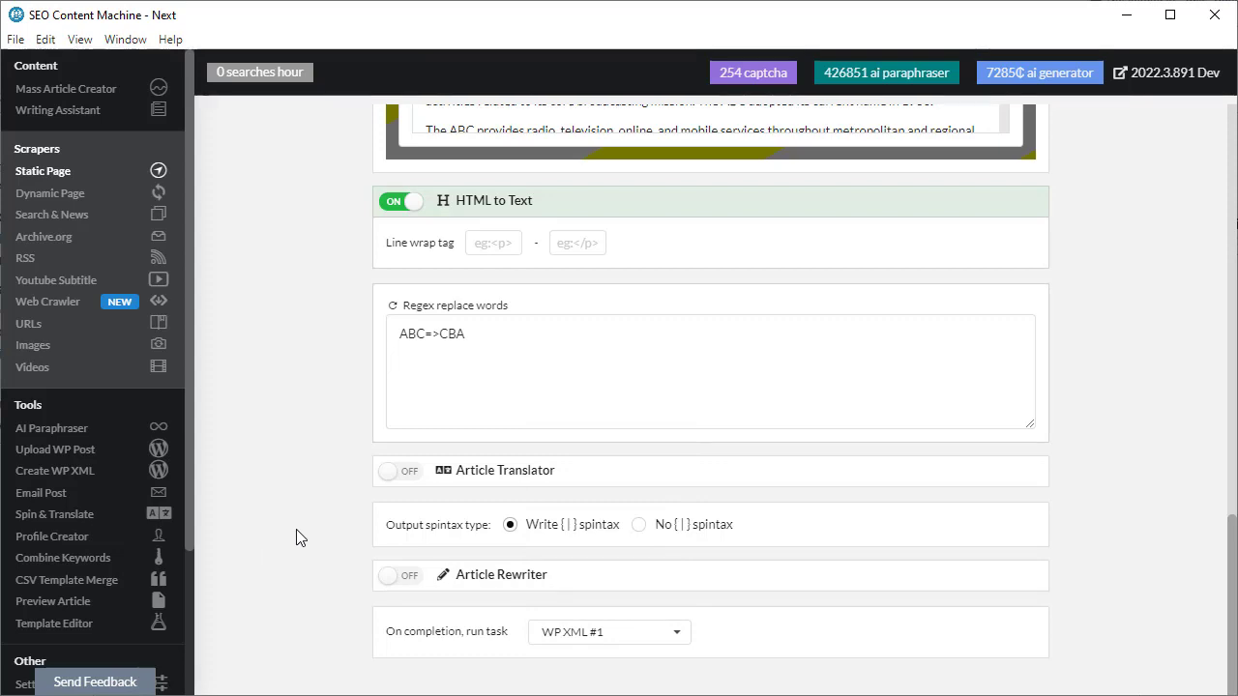
scroll(293, 535, up, 4)
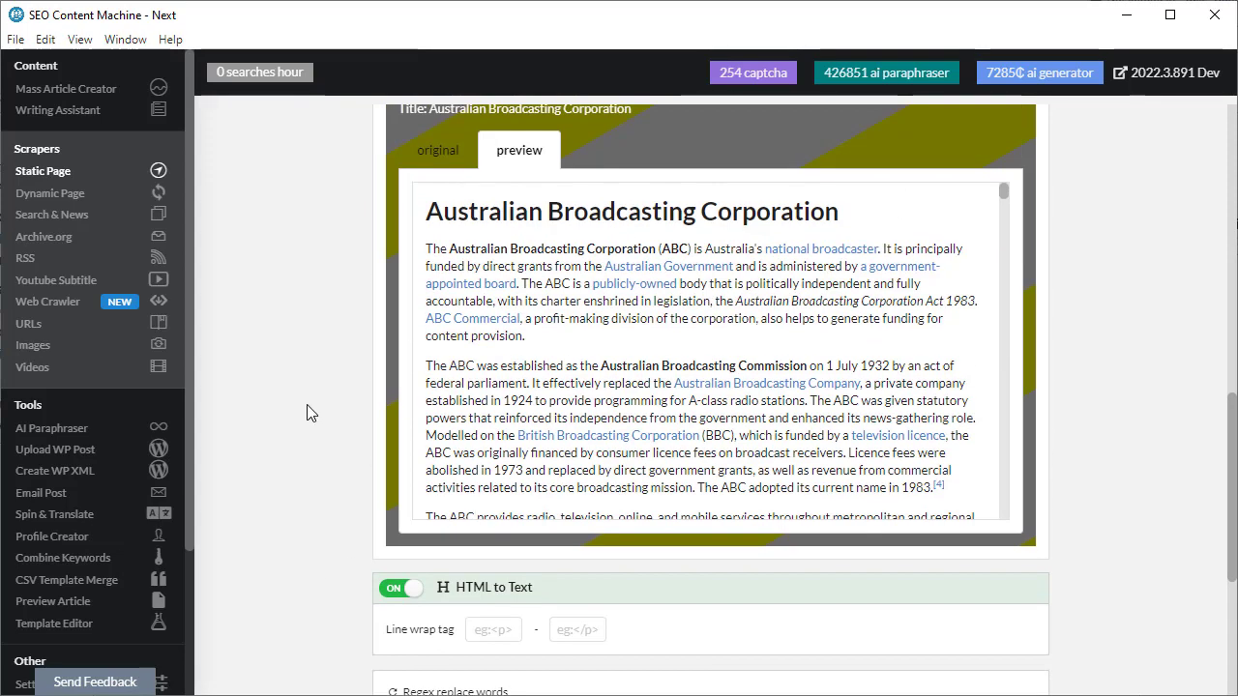
scroll(671, 629, down, 4)
click(671, 629)
scroll(626, 600, up, 6)
scroll(625, 599, down, 10)
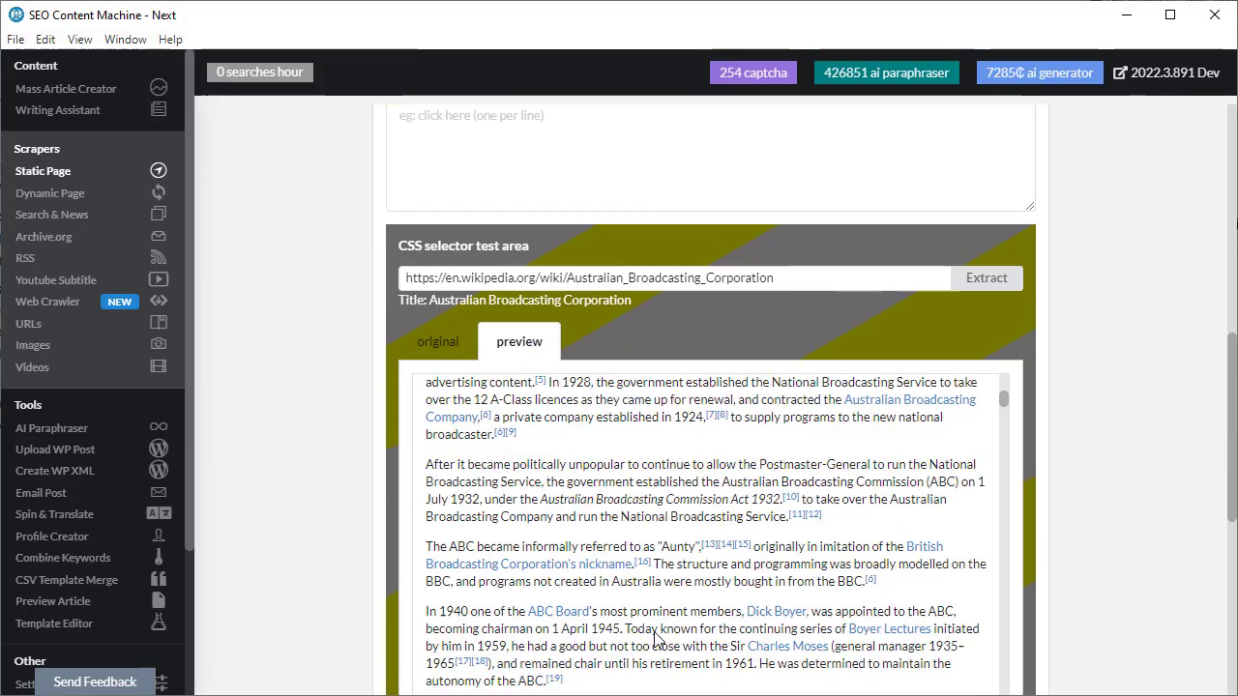
click(320, 583)
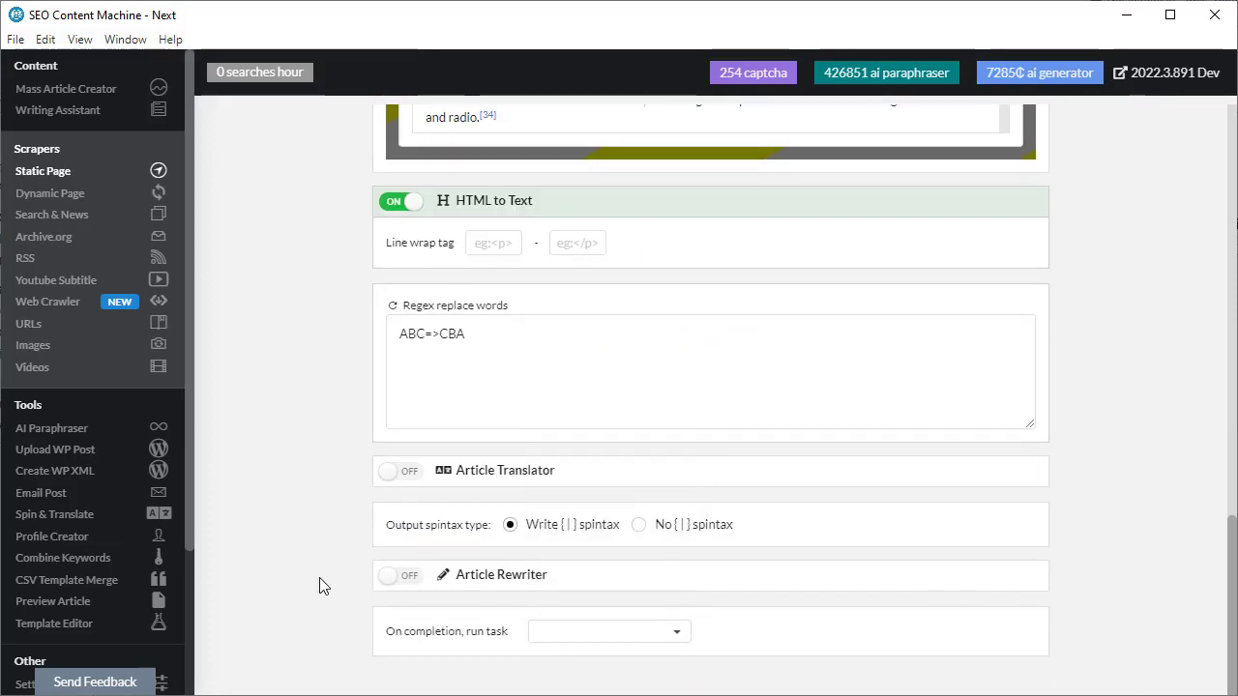
Show the original raw HTML in the test area and select the <b> title markup.
scroll(320, 583, up, 10)
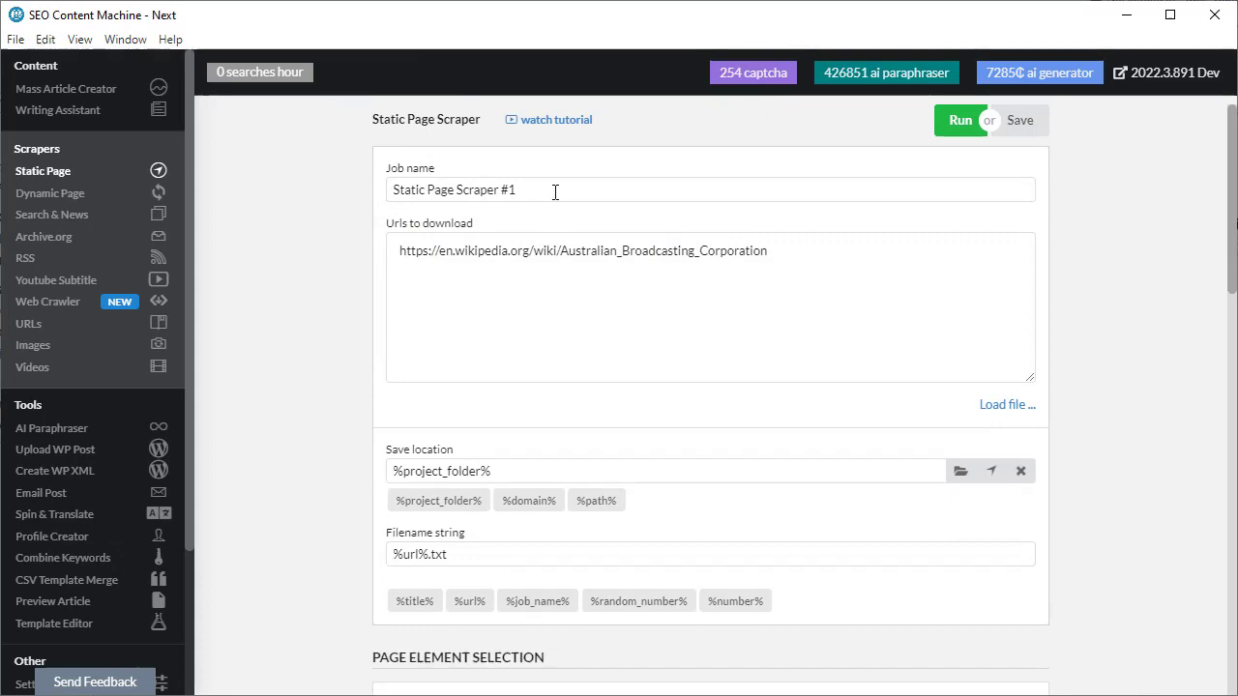
scroll(326, 342, down, 6)
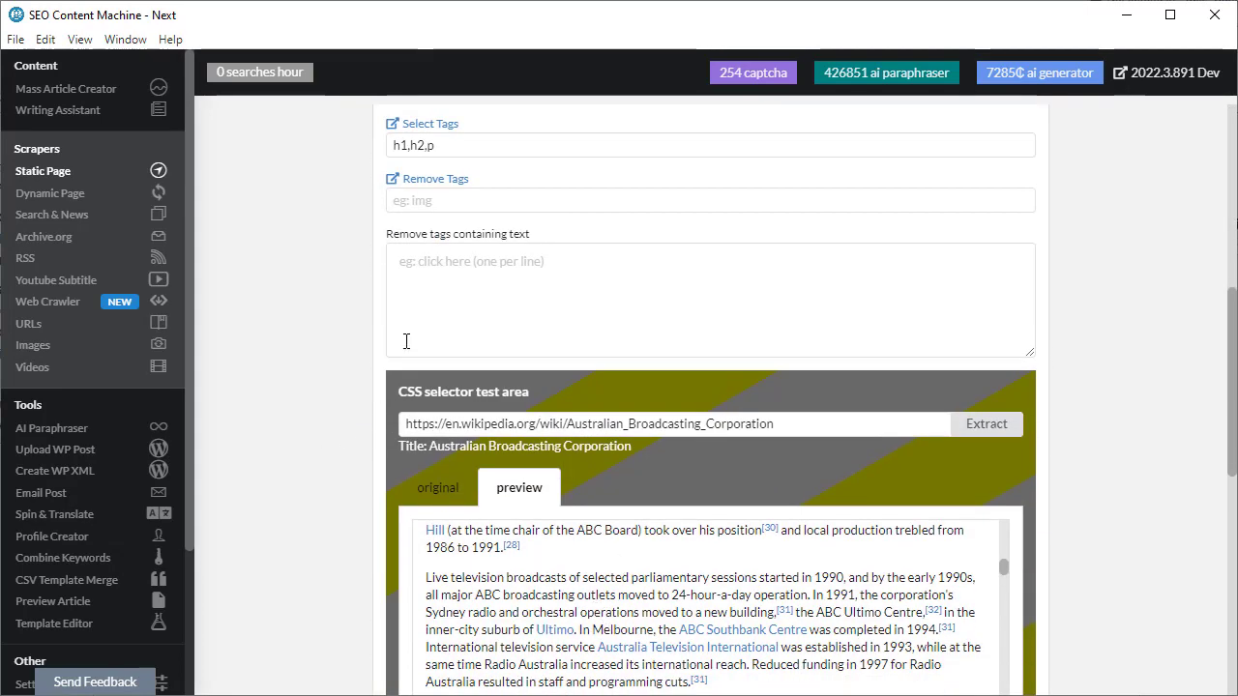
scroll(287, 443, down, 1)
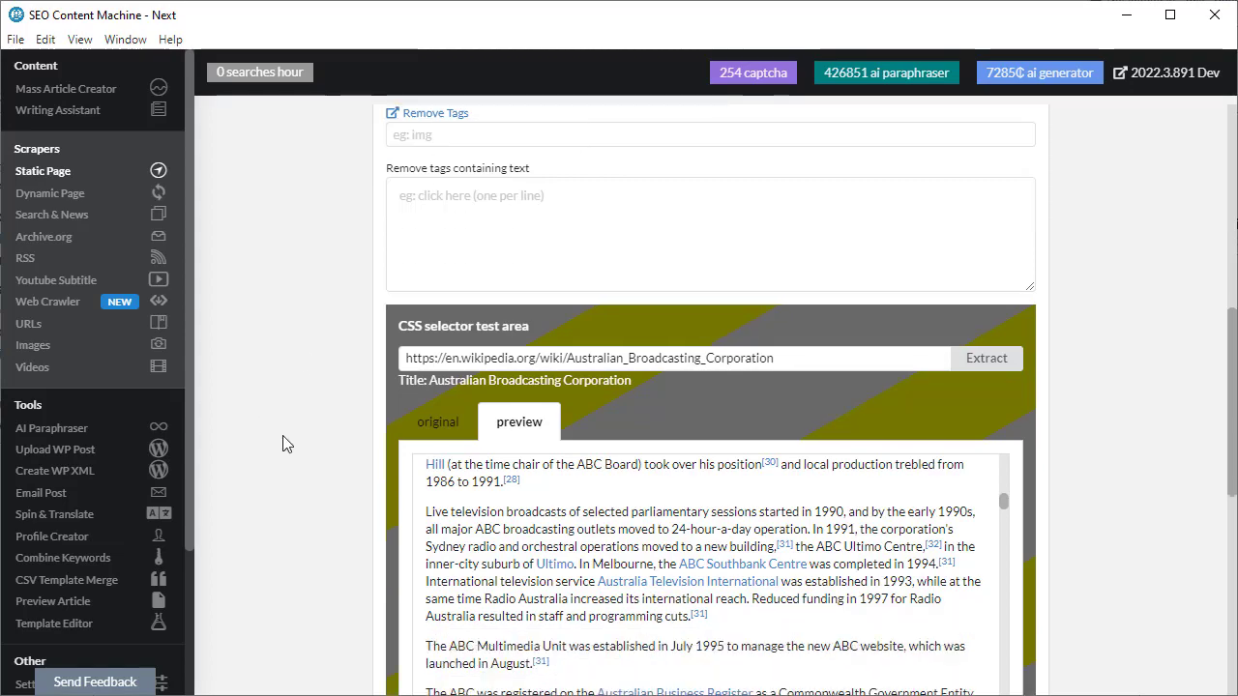
scroll(677, 532, down, 5)
scroll(677, 435, up, 3)
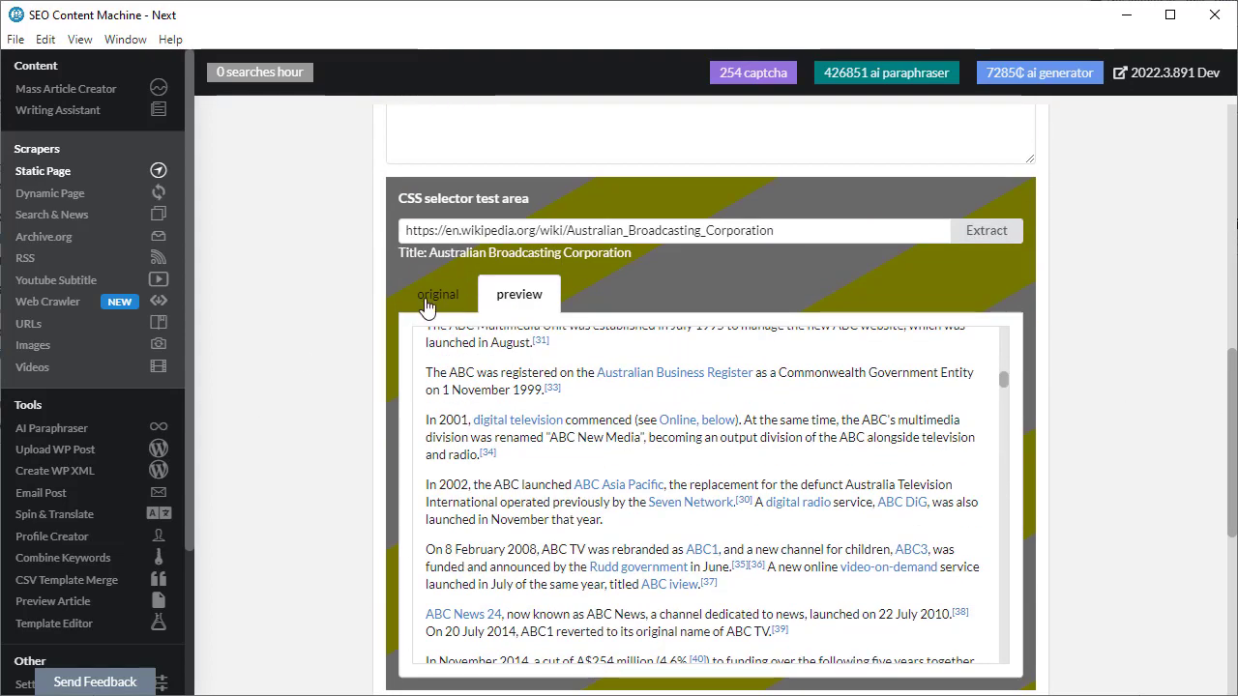
click(433, 295)
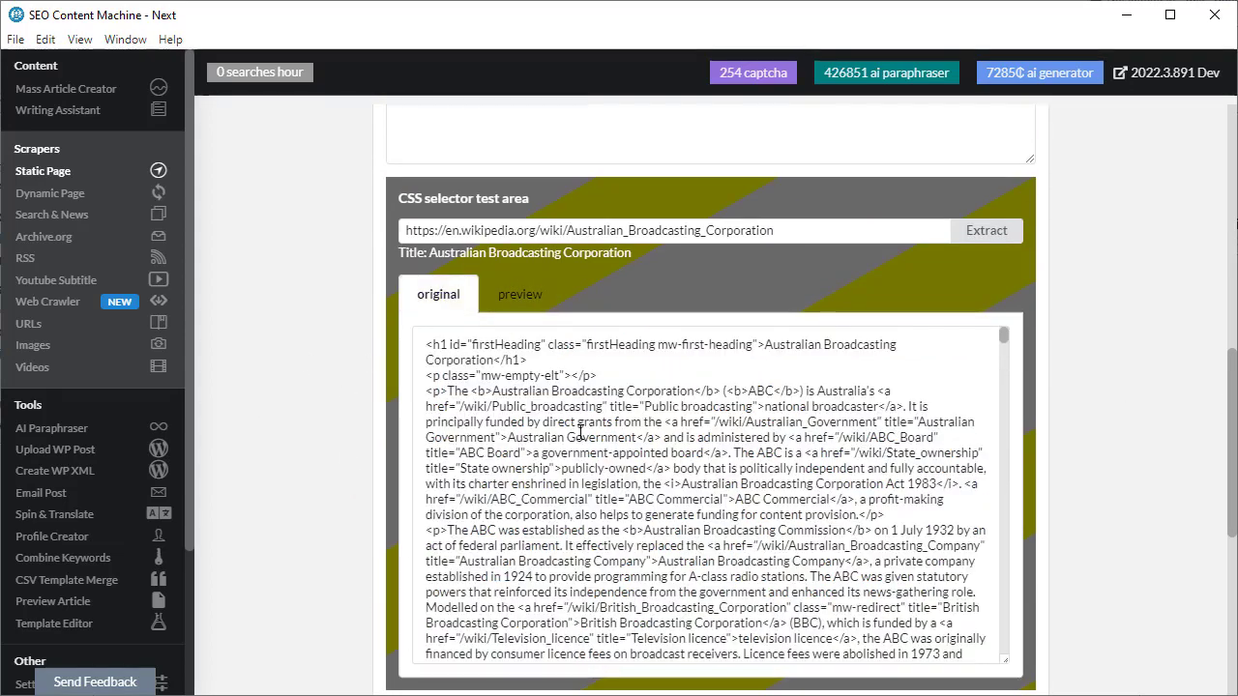
drag(470, 391, 717, 387)
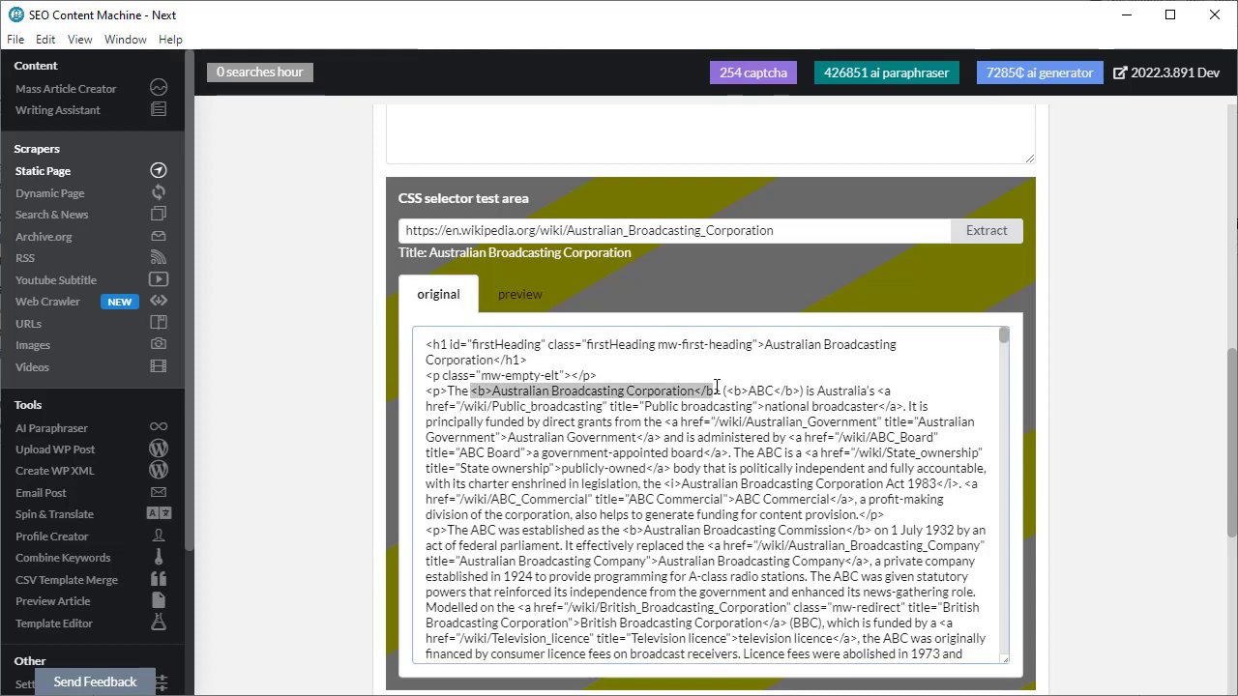
scroll(329, 540, up, 4)
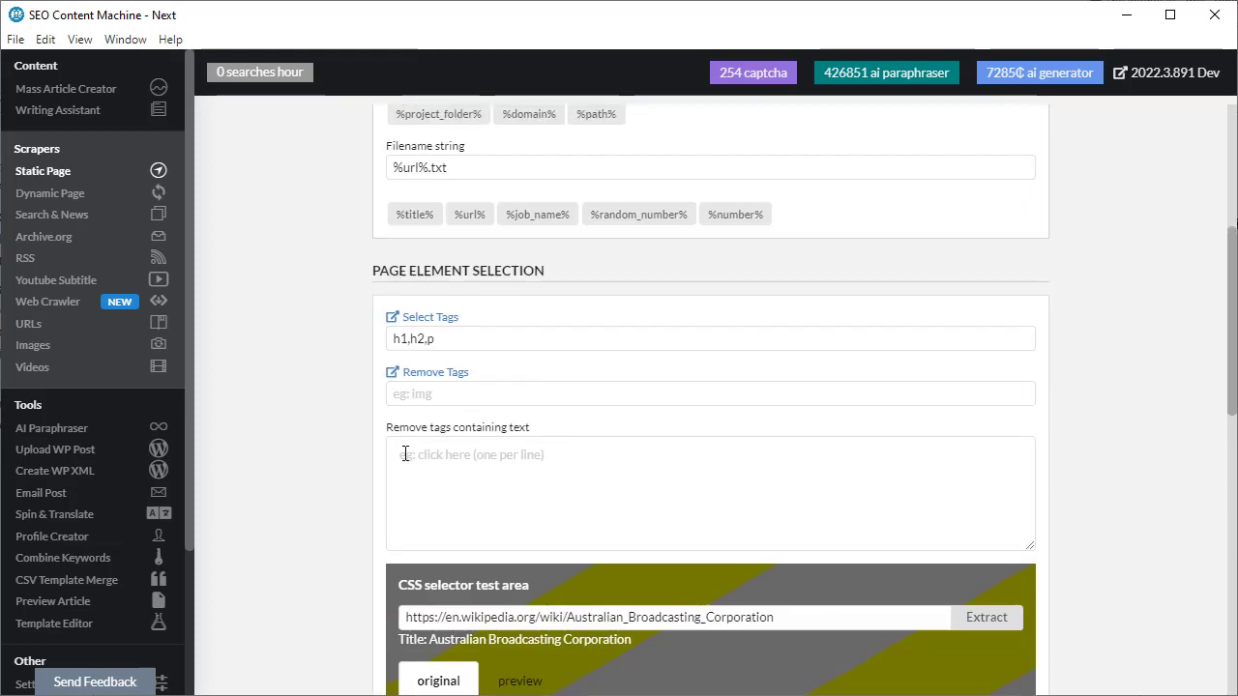
Enter b in Remove Tags and test-extract, checking the emptied brackets and rendered preview.
click(543, 394)
text(b)
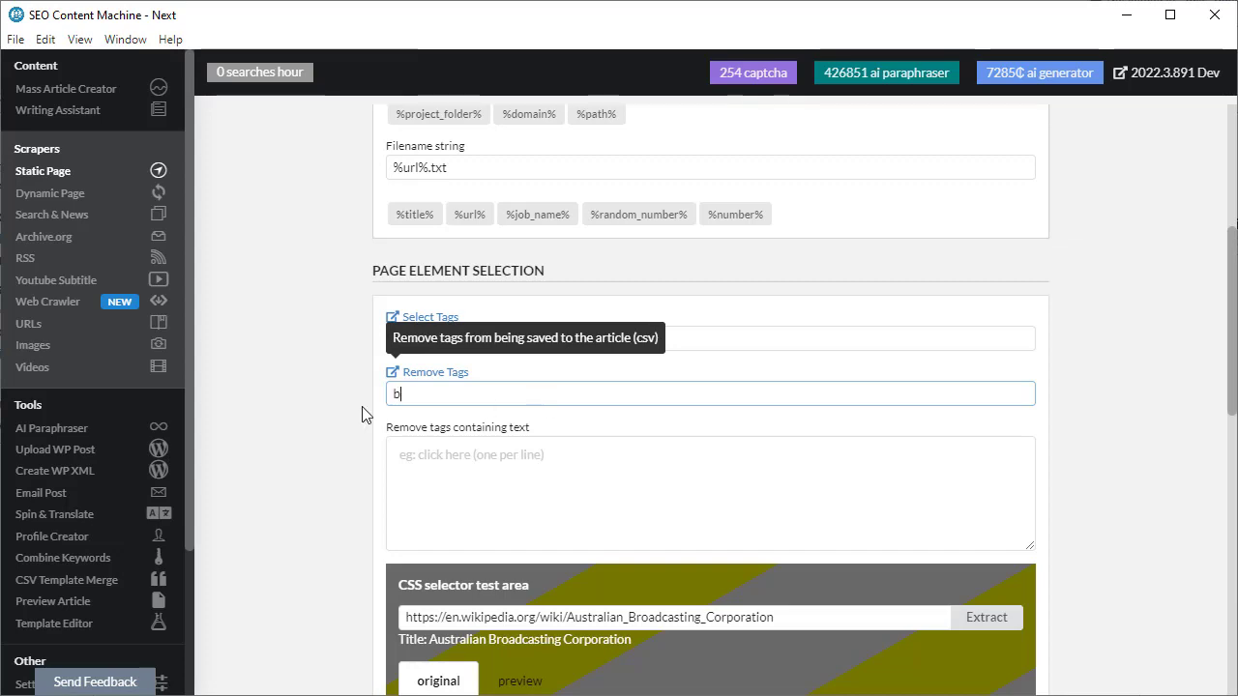
scroll(326, 428, down, 2)
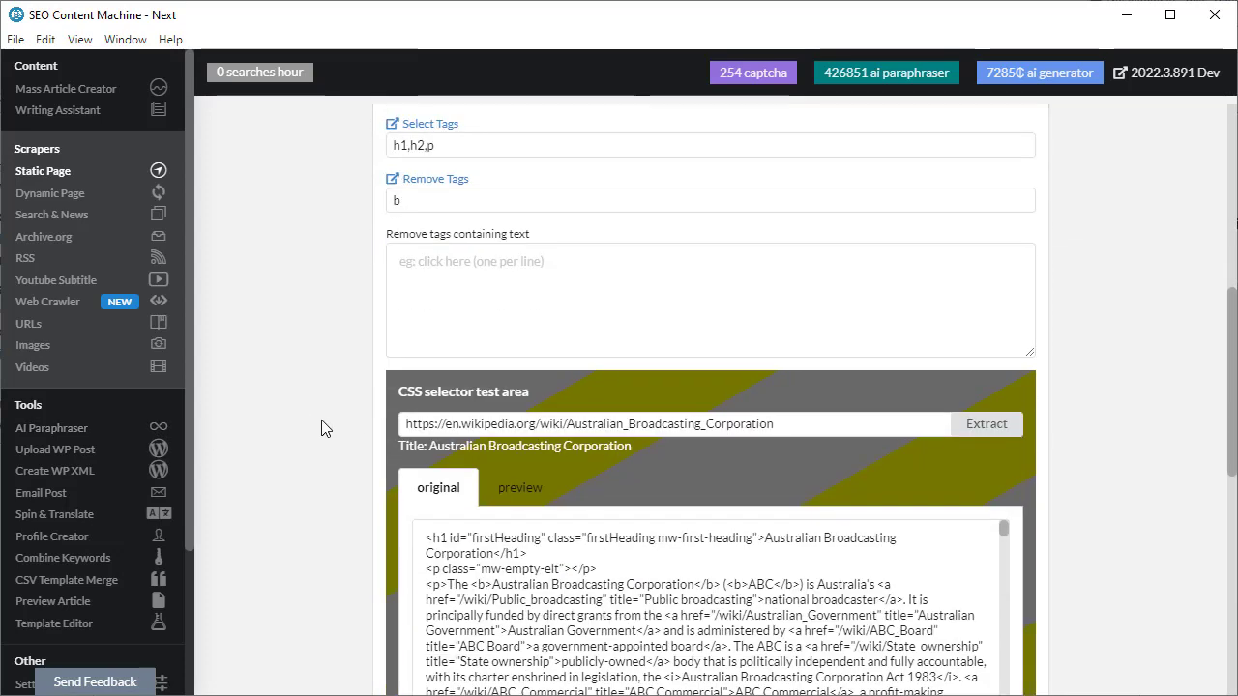
click(969, 432)
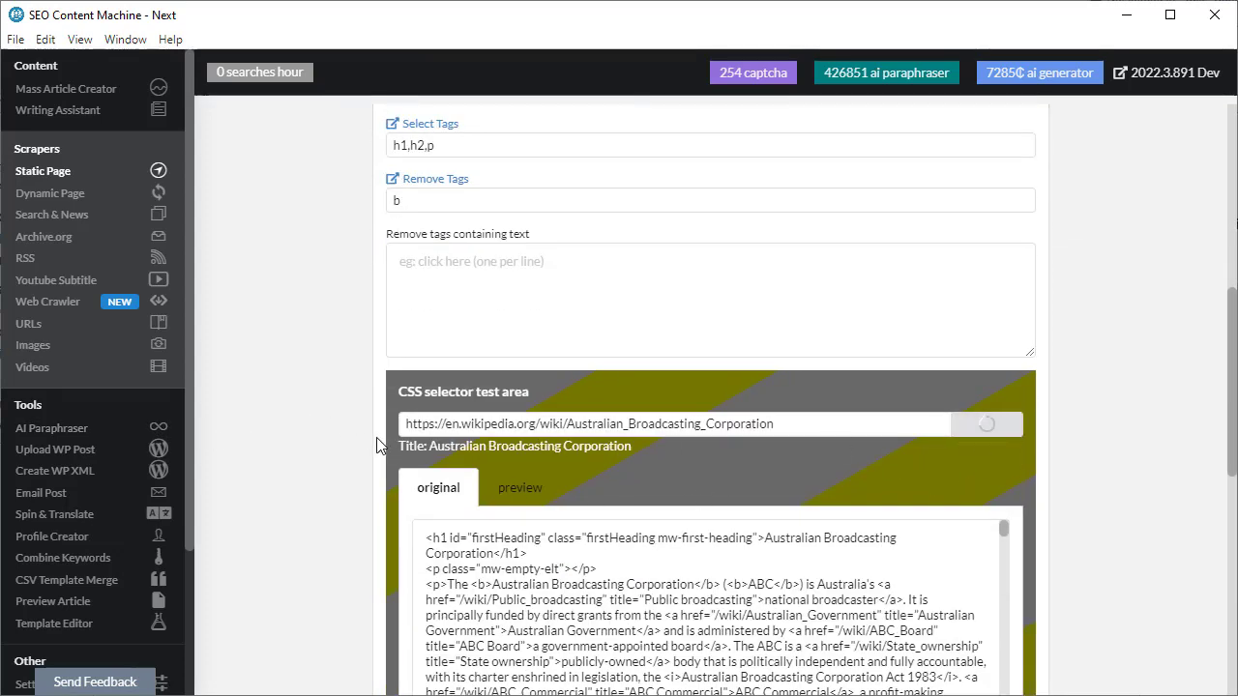
scroll(370, 441, down, 2)
double_click(471, 393)
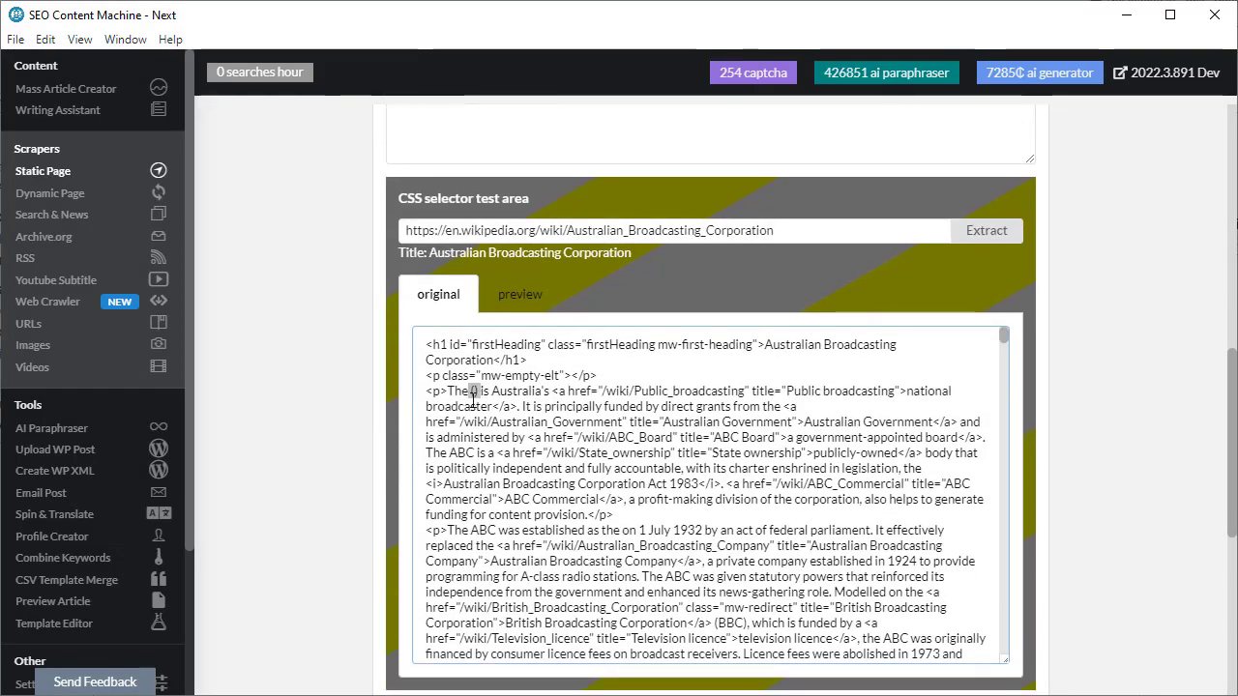
click(503, 309)
Delete b from Remove Tags so no tags are stripped.
scroll(607, 528, up, 10)
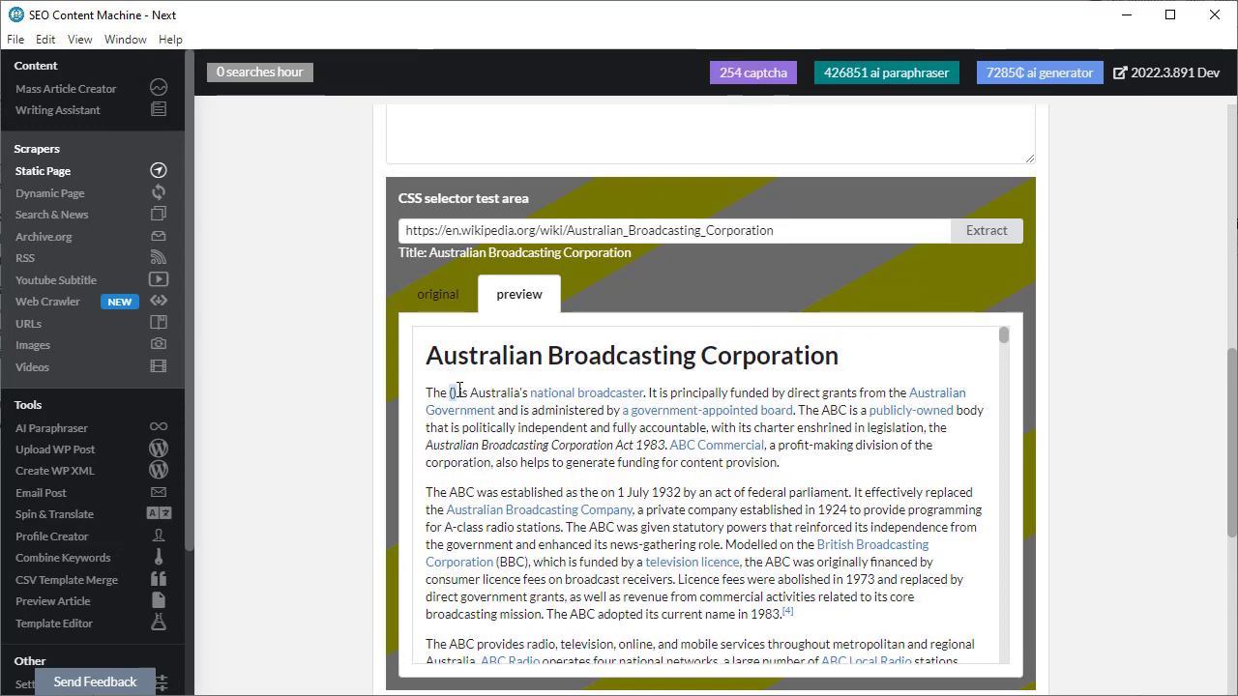
scroll(308, 472, up, 2)
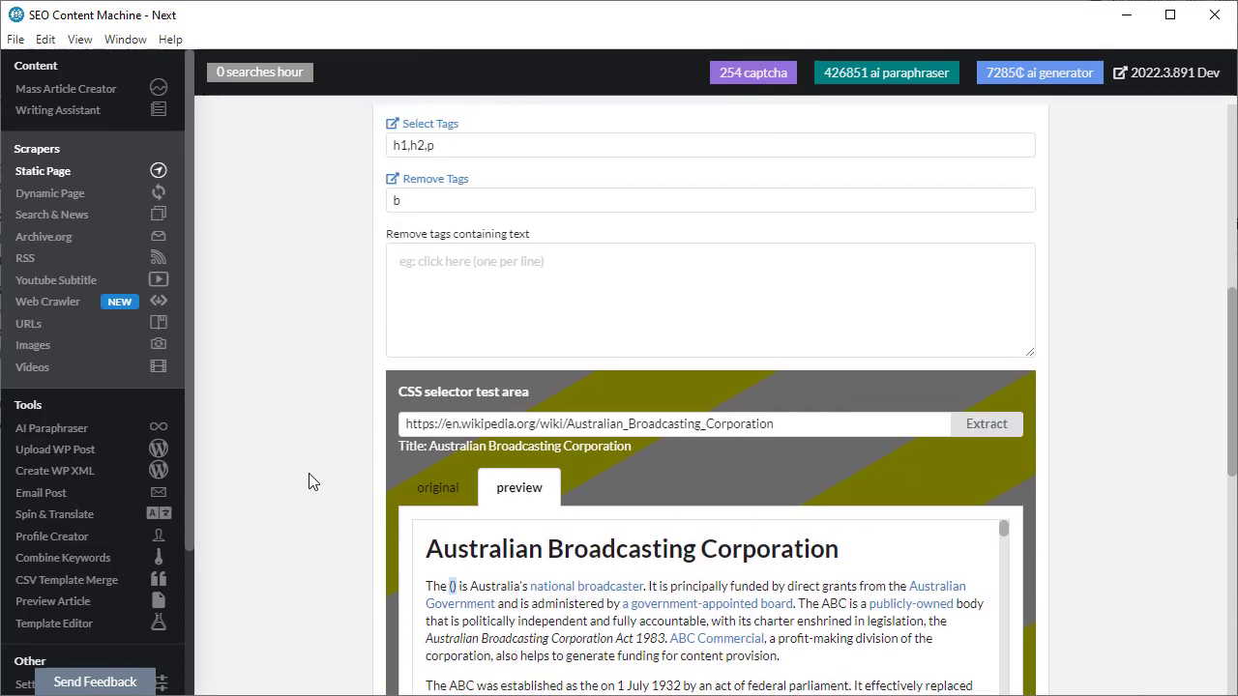
click(524, 299)
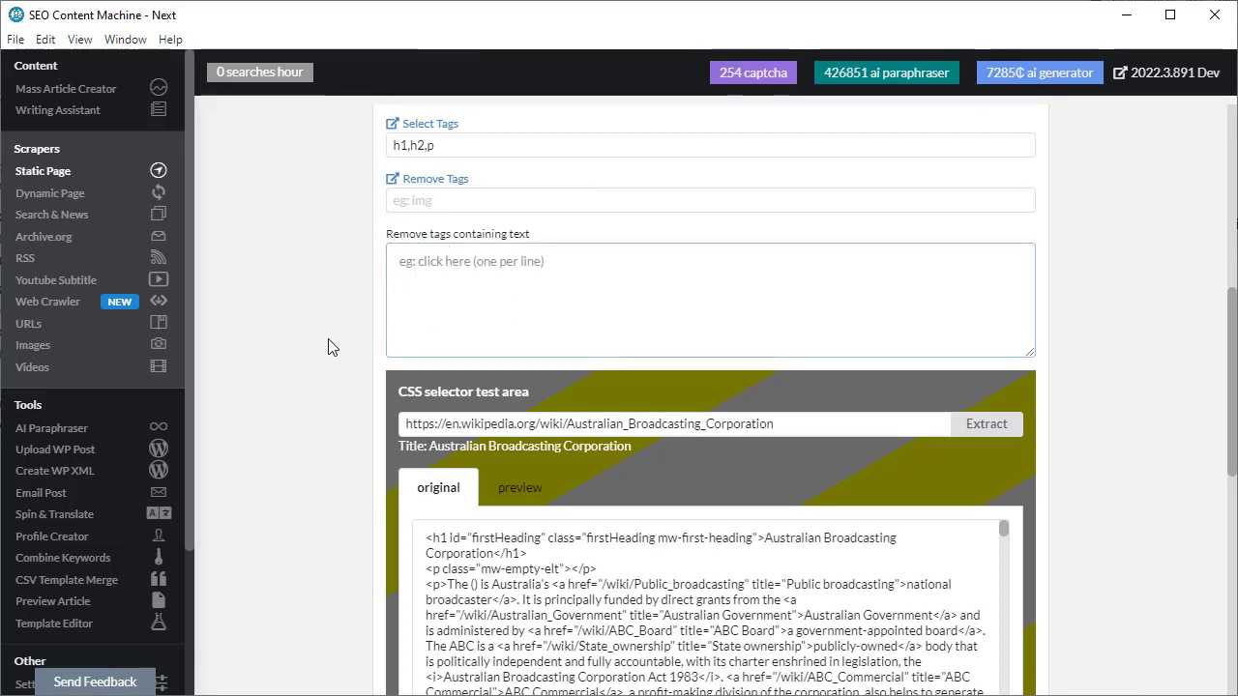
scroll(431, 373, up, 2)
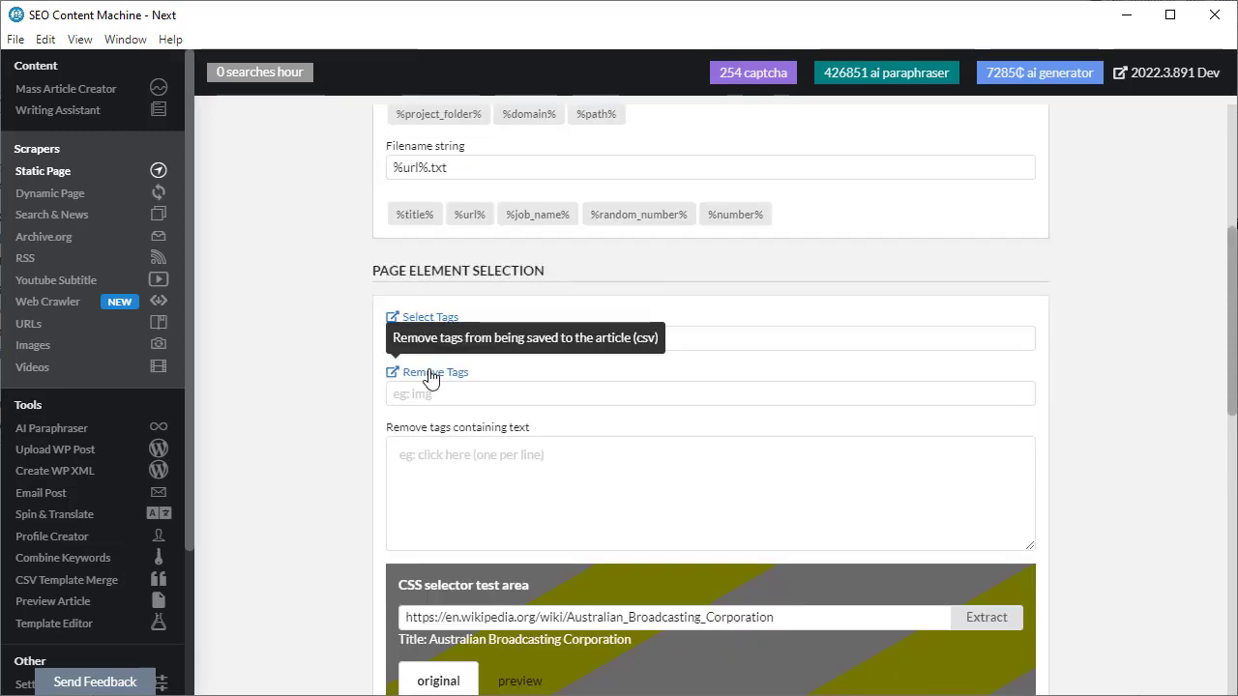
click(430, 374)
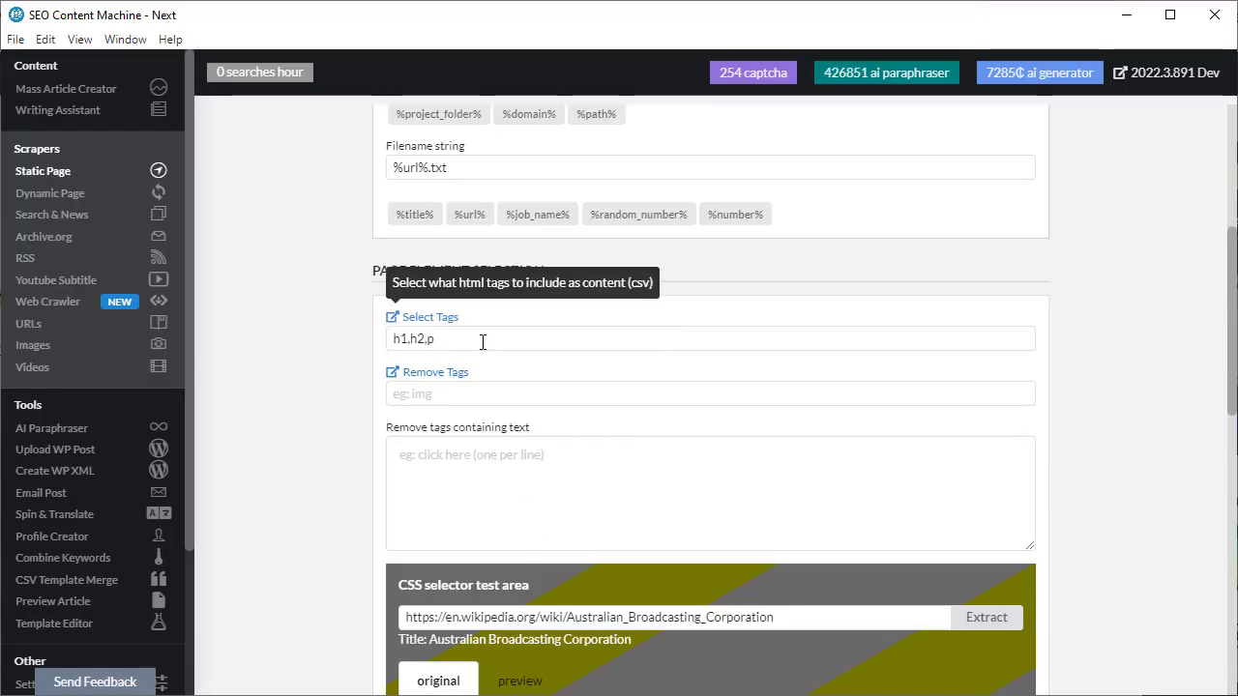
click(483, 341)
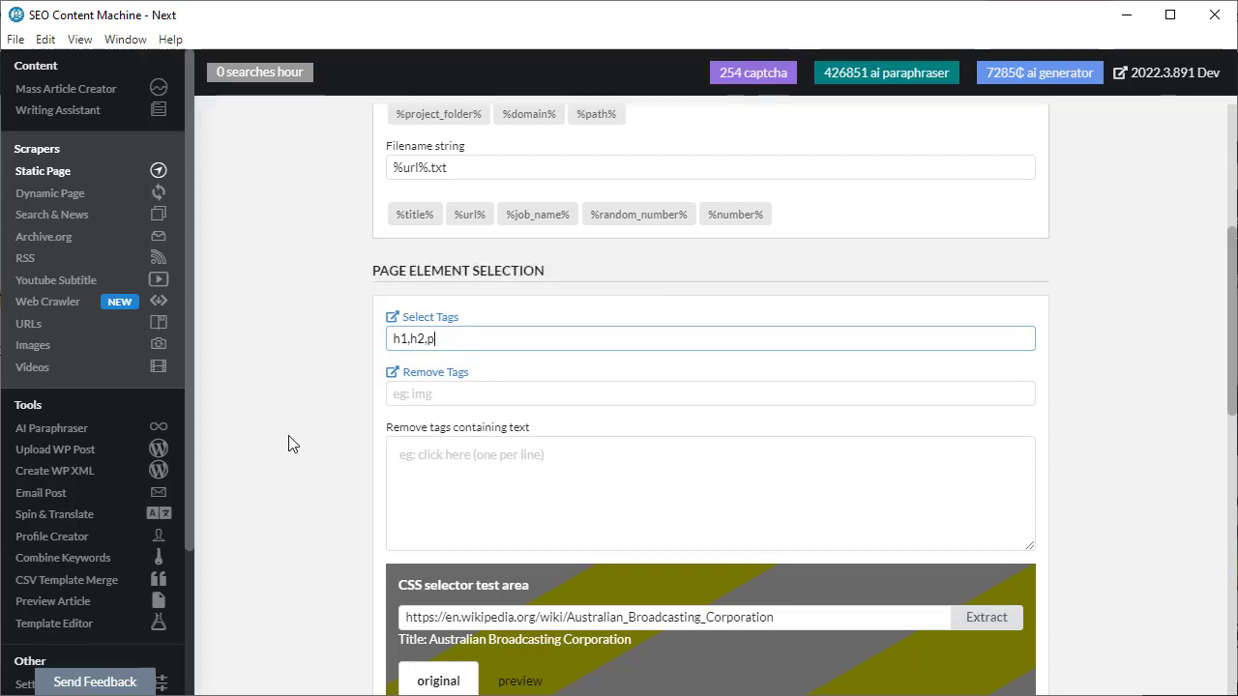
Run Static Page Scraper #1 and check its log for Australian_Broadcasting_Corporation.txt (47KB).
scroll(286, 485, down, 5)
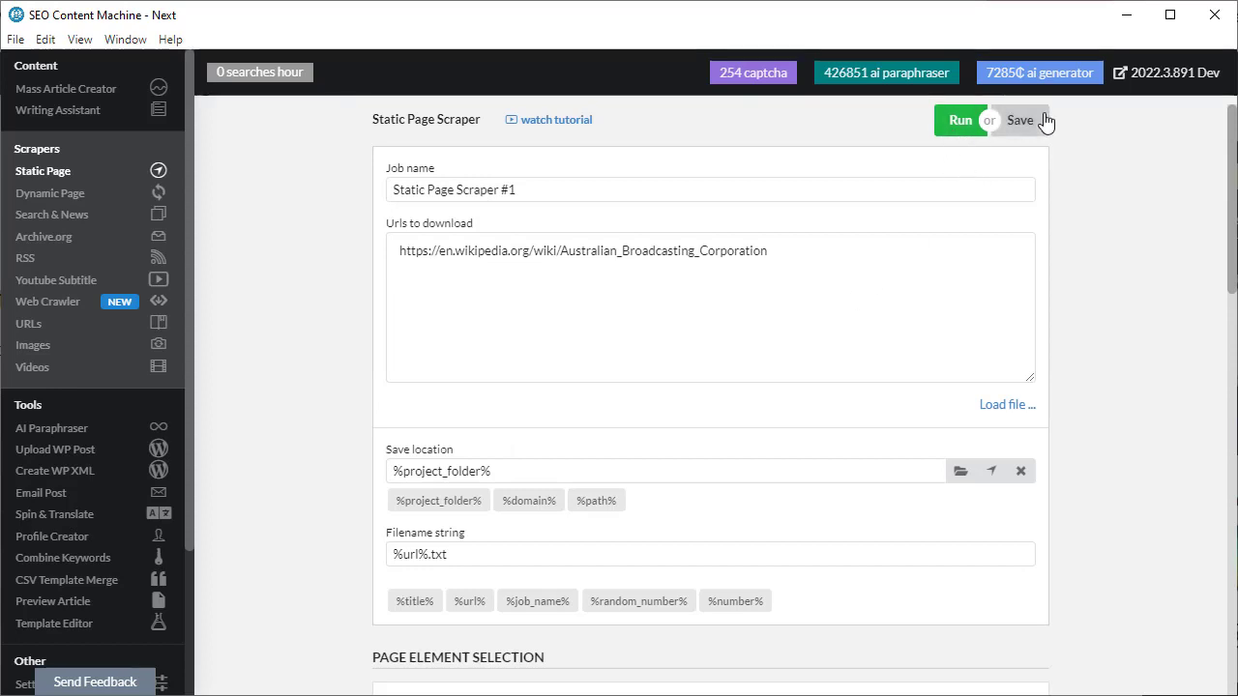
click(960, 133)
click(485, 190)
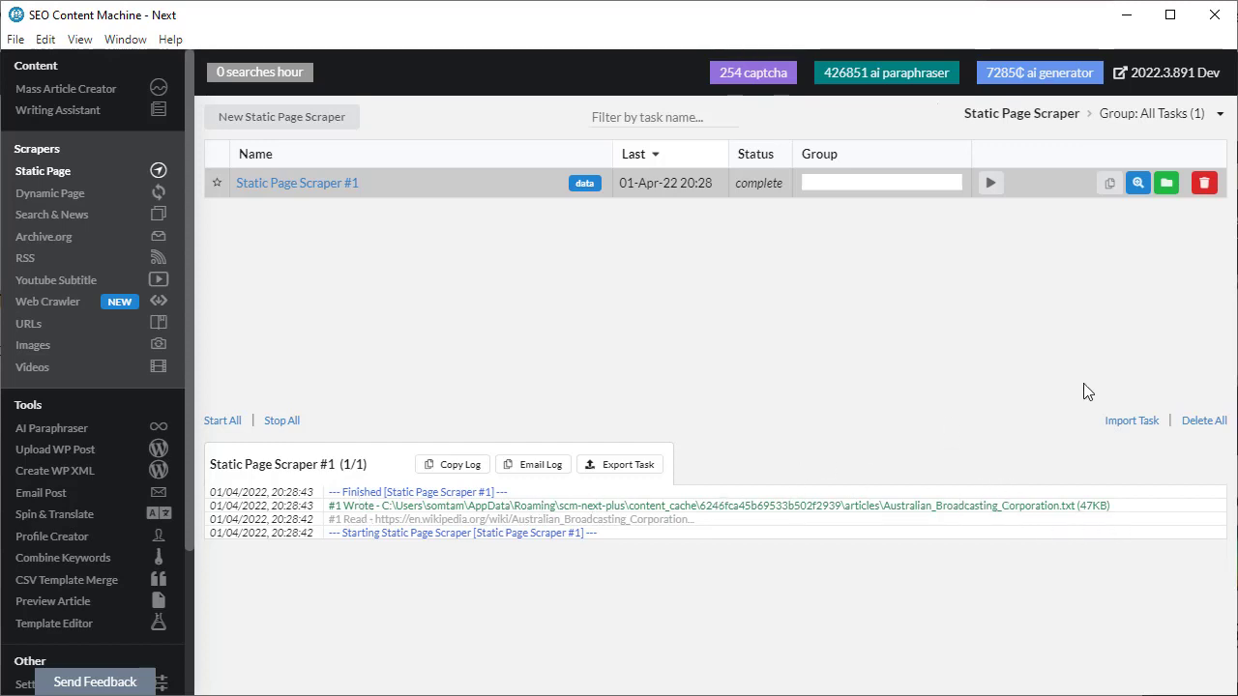
Preview the plain-text article with CBA replacing ABC, then go back to the static page scraper jobs.
click(1138, 183)
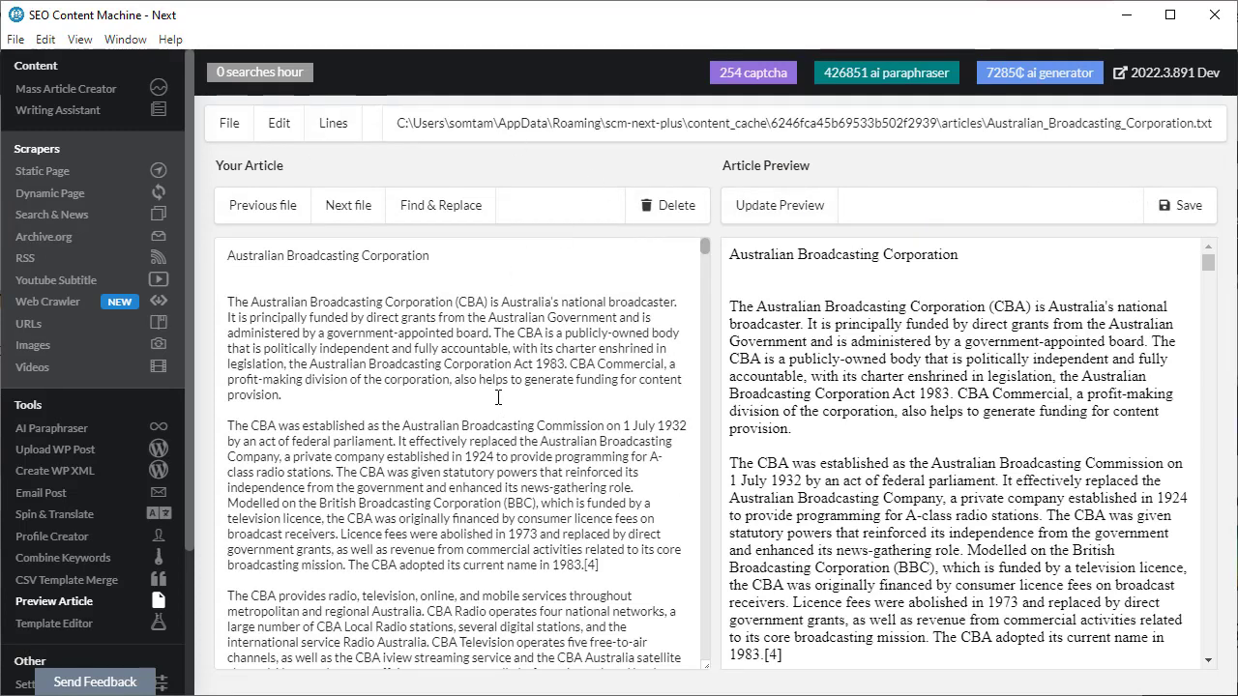
drag(304, 280, 427, 524)
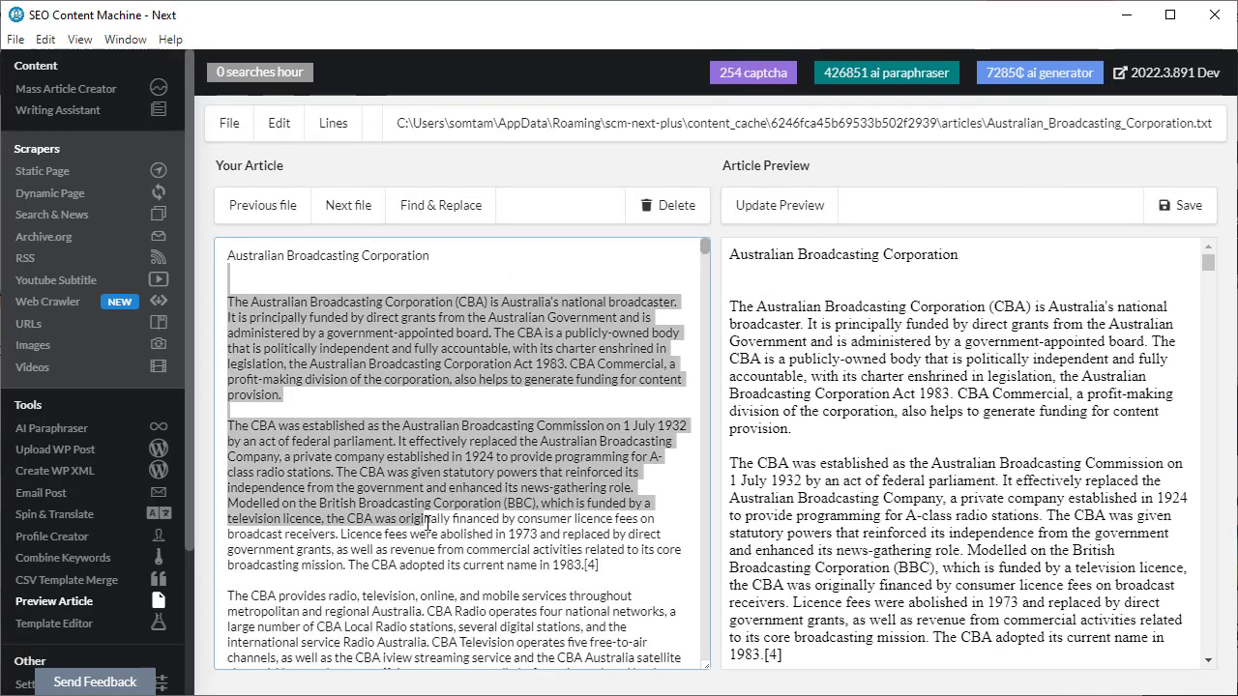
click(899, 307)
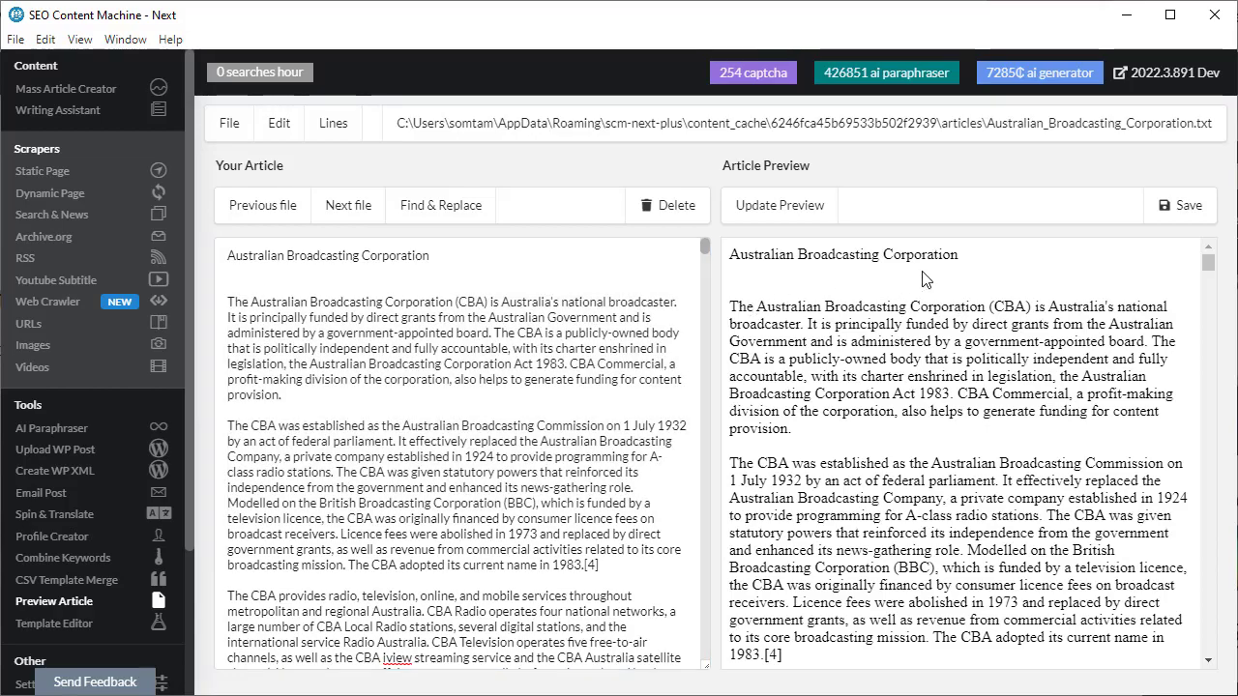
scroll(977, 454, down, 10)
scroll(652, 494, down, 10)
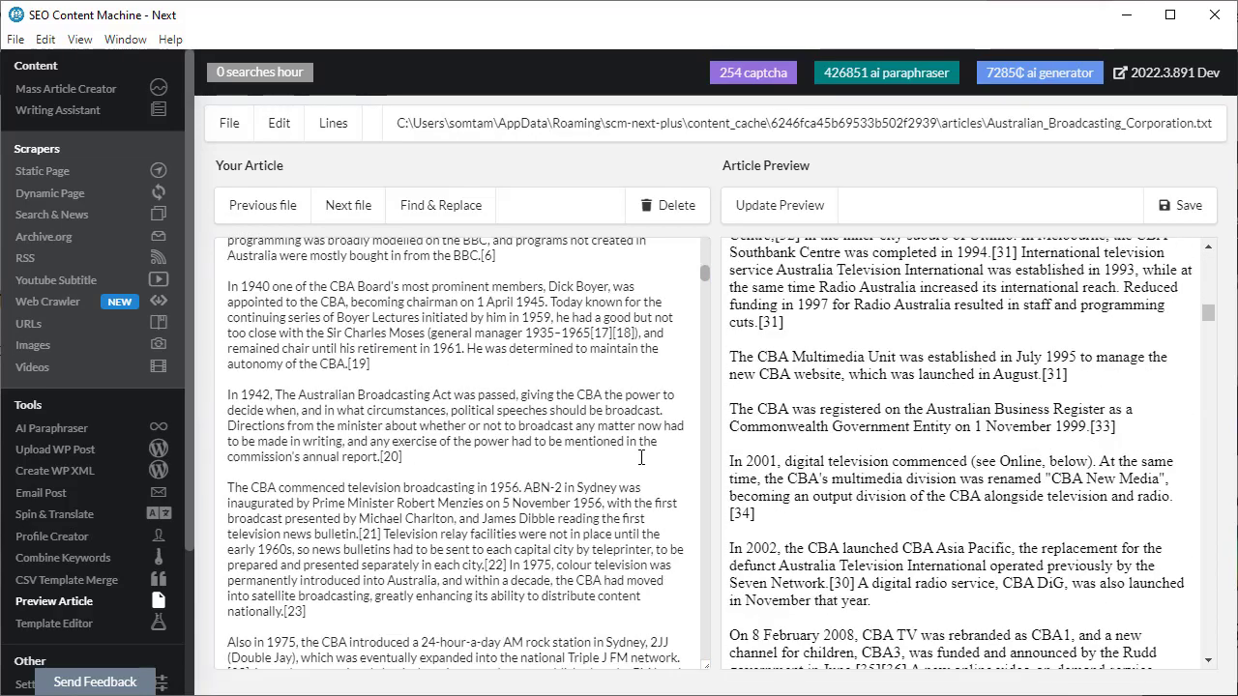
scroll(681, 497, up, 10)
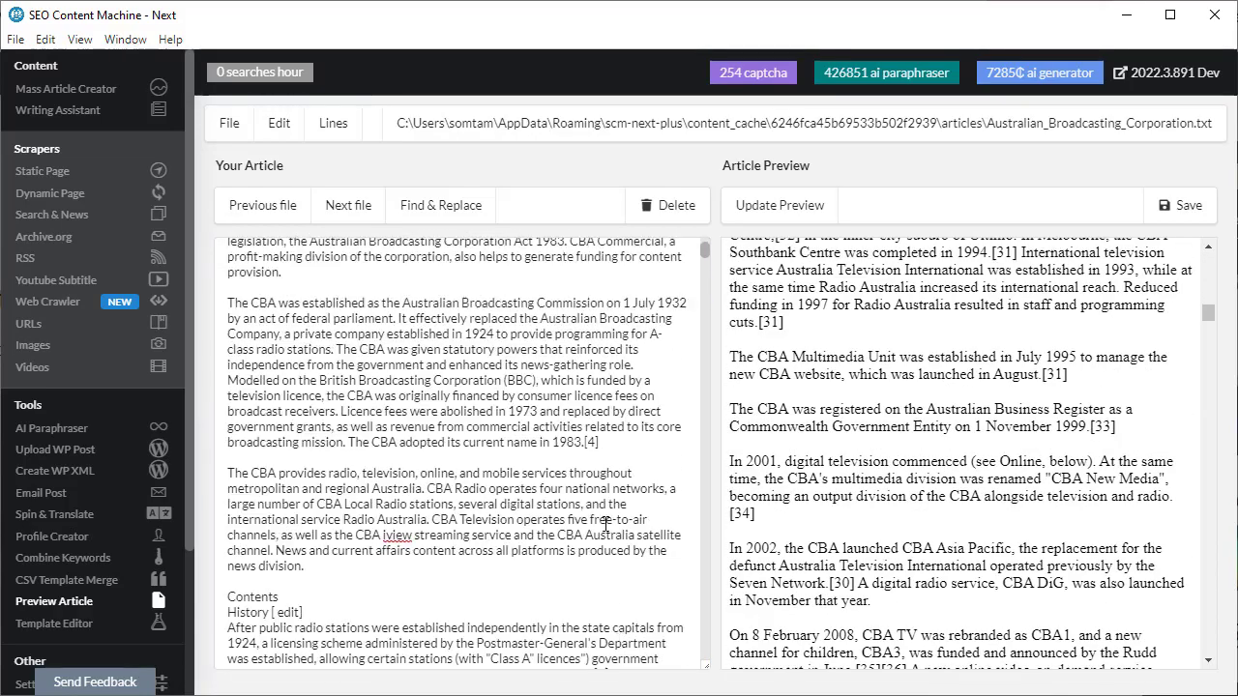
scroll(937, 445, up, 5)
scroll(937, 445, up, 10)
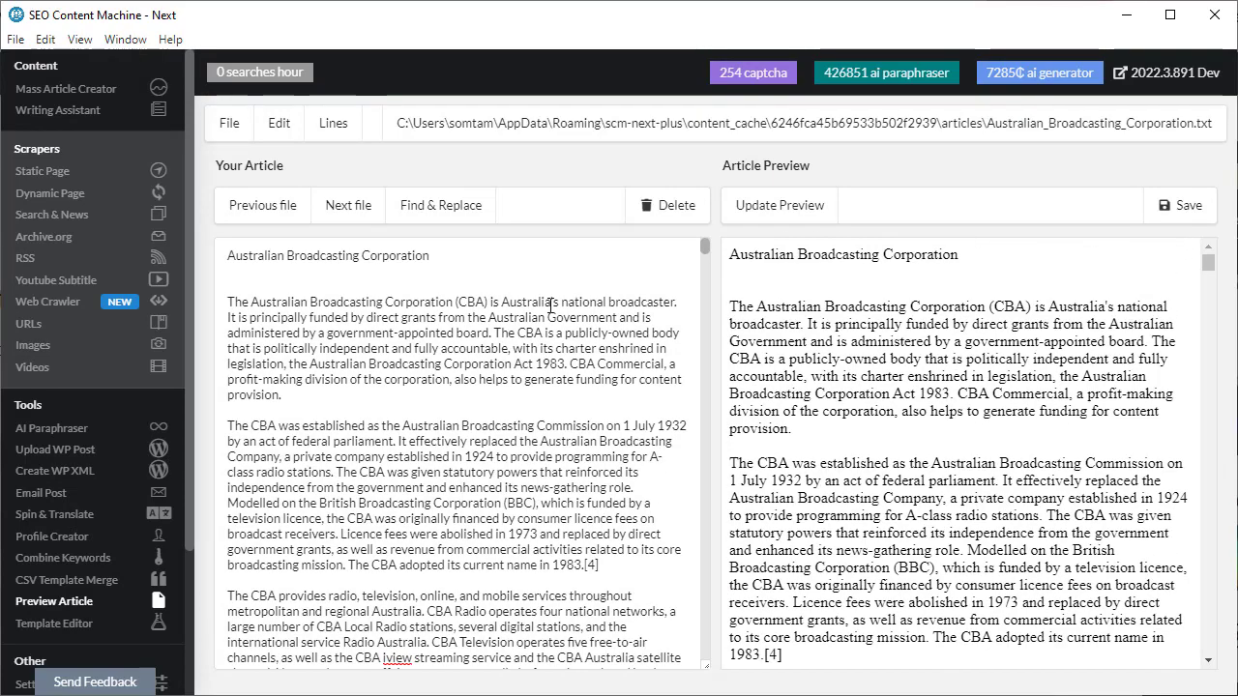
click(160, 180)
Turn off HTML to Text in Static Page Scraper #1 and rerun the job.
click(268, 183)
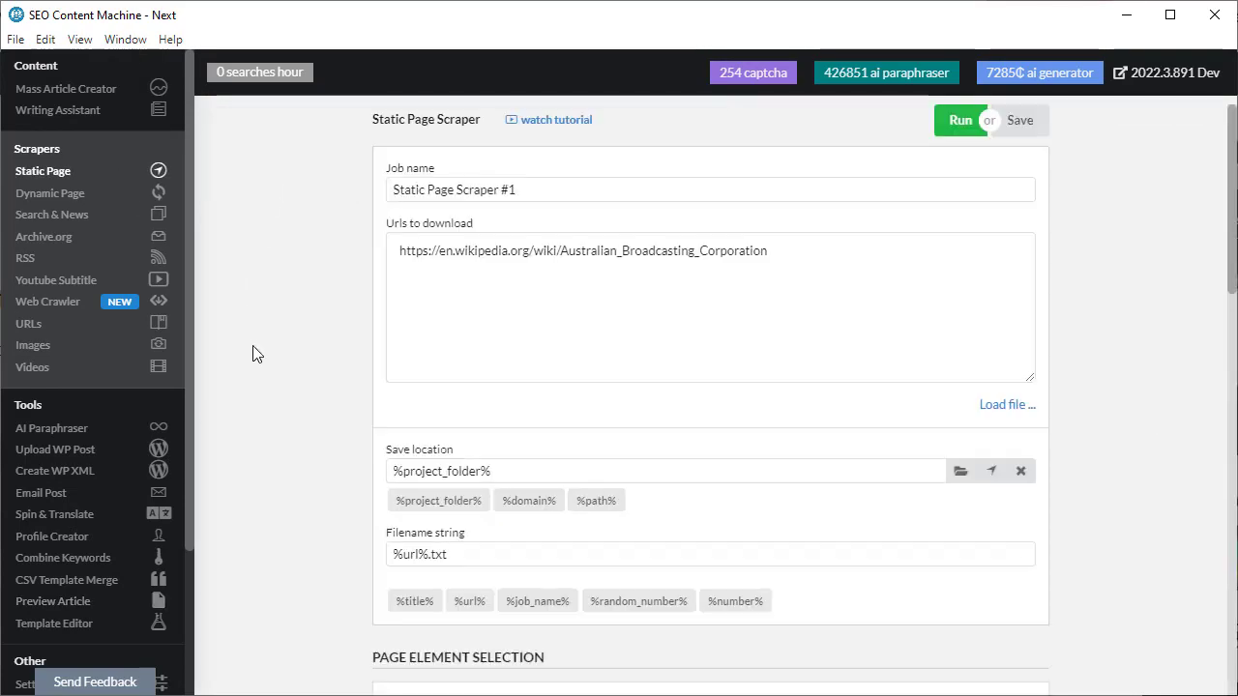
scroll(251, 351, down, 6)
scroll(250, 360, down, 5)
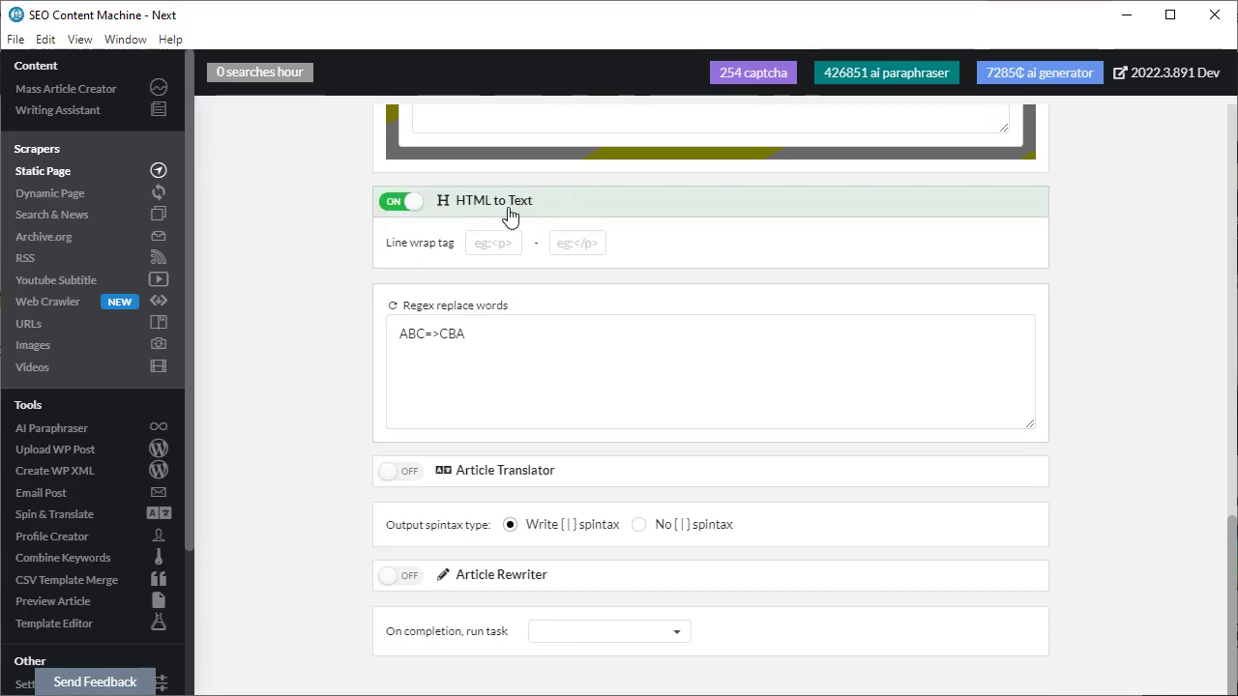
click(392, 203)
scroll(741, 502, up, 15)
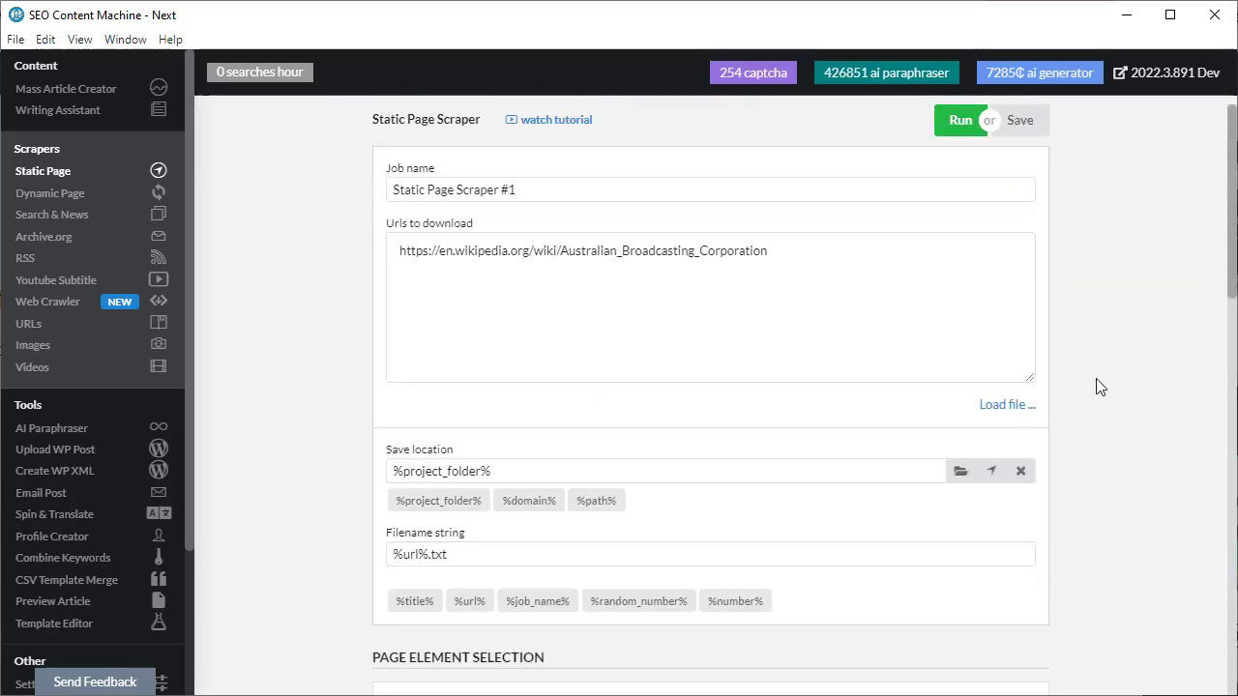
click(961, 125)
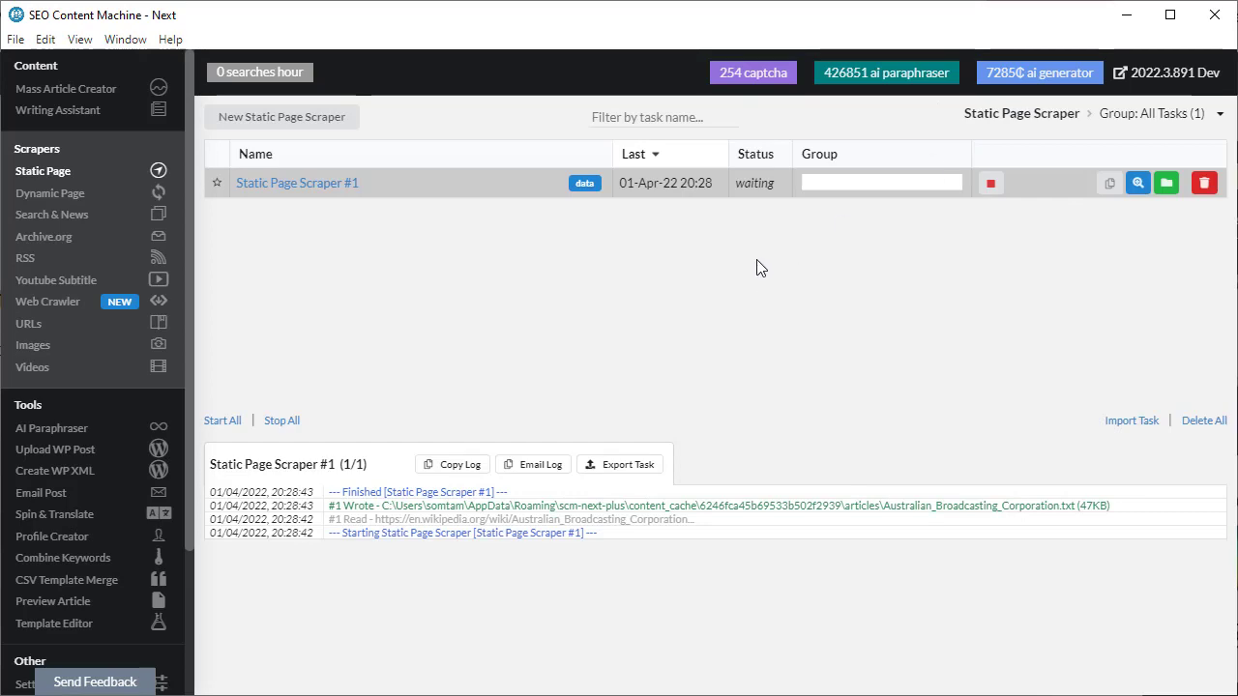
Preview the rescraped article and select paragraphs showing kept HTML markup and CBA text.
click(1137, 183)
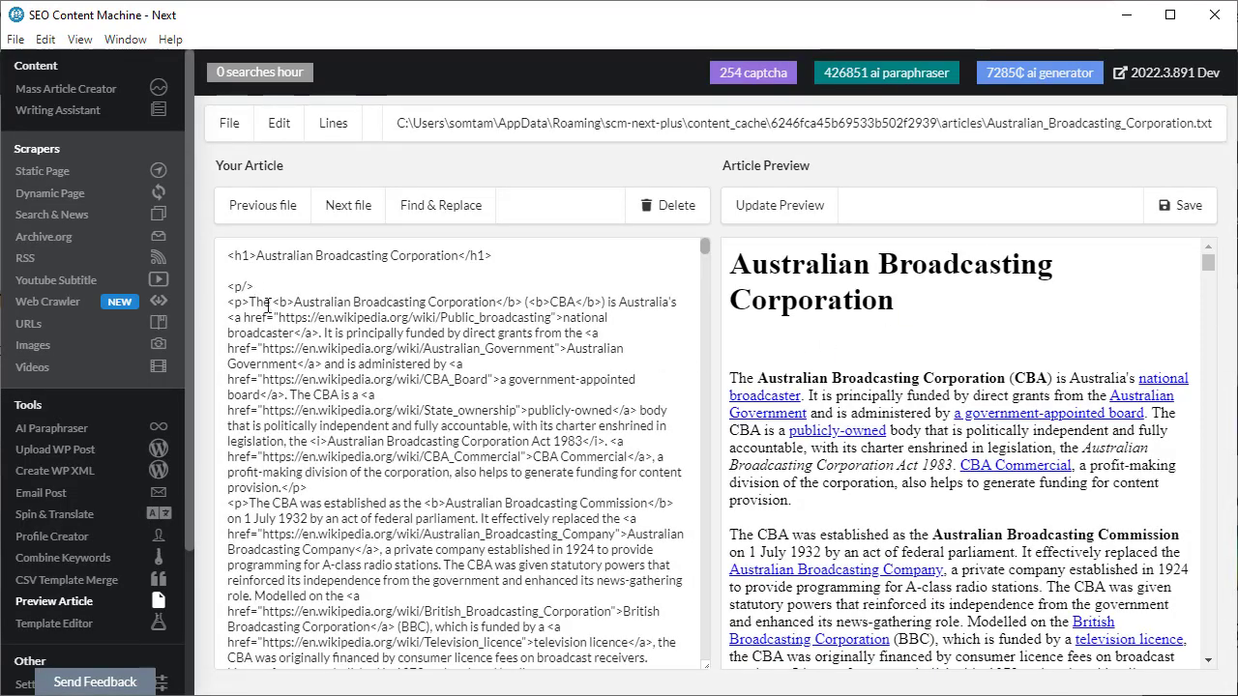
drag(262, 302, 391, 488)
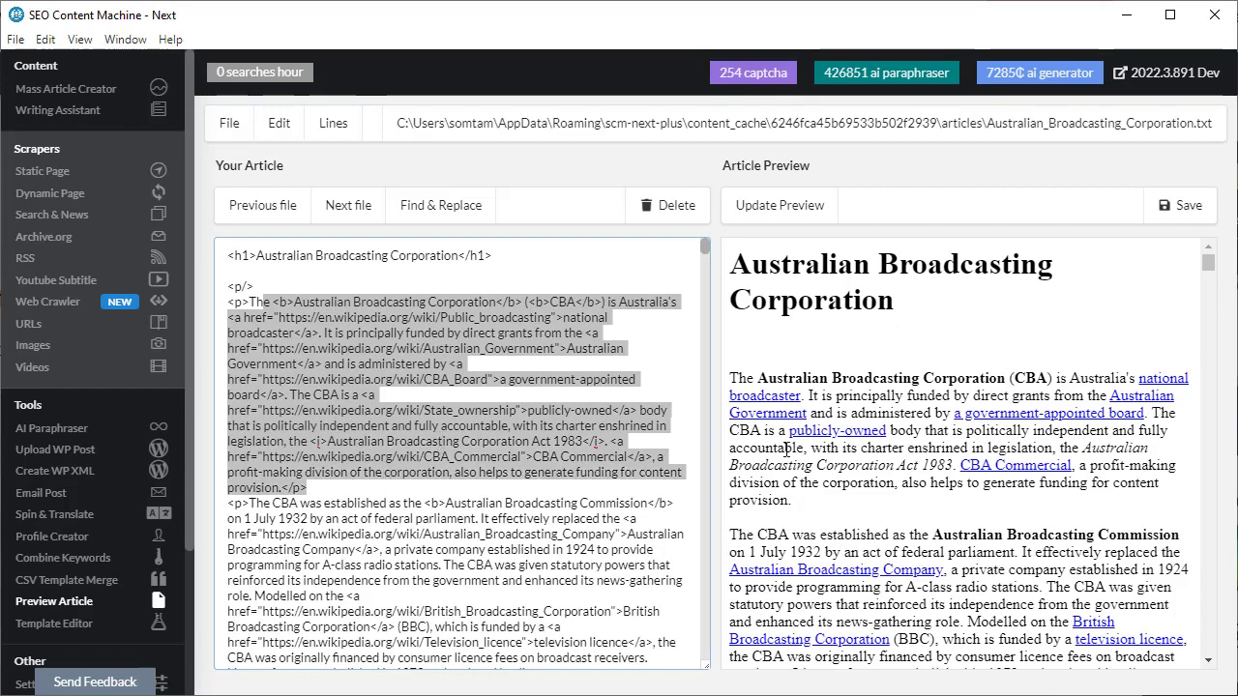
scroll(786, 449, down, 5)
scroll(400, 486, down, 5)
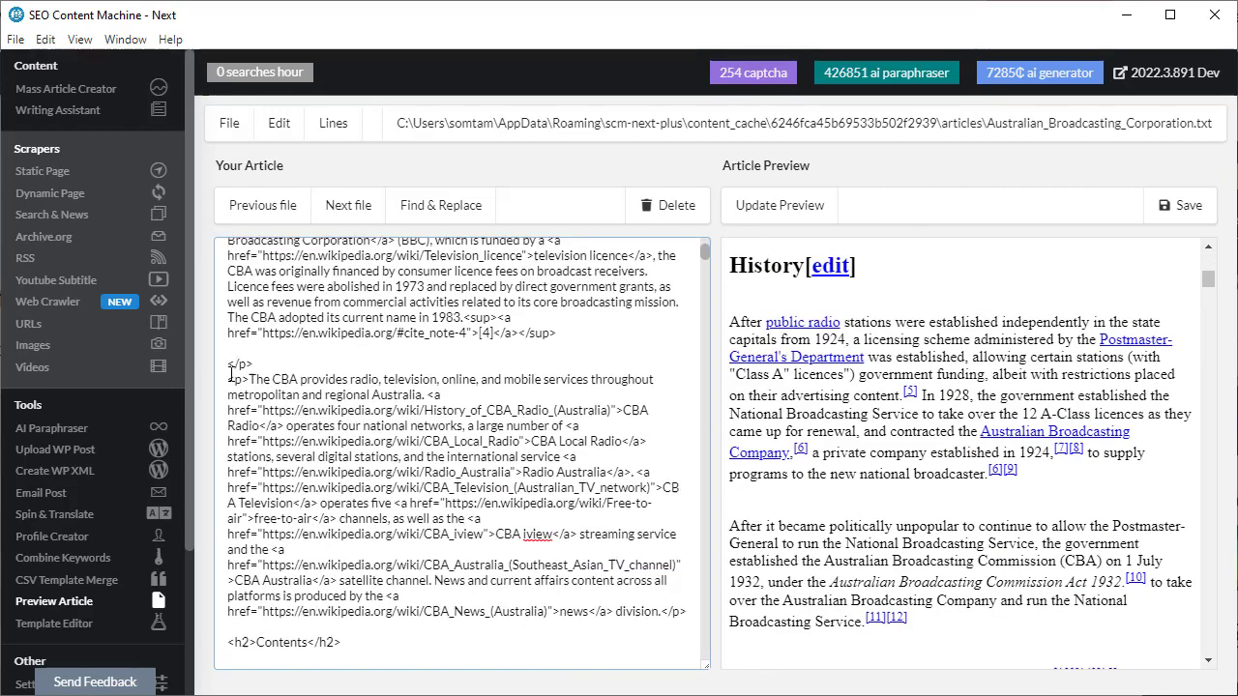
drag(229, 379, 668, 491)
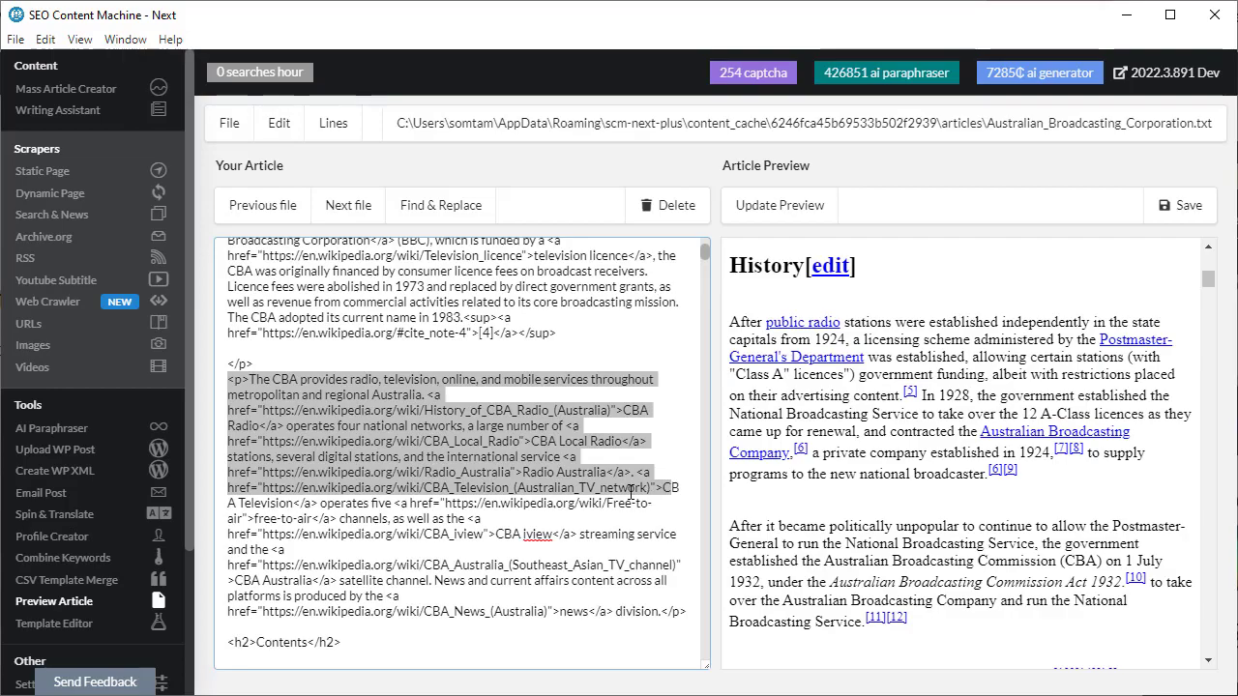